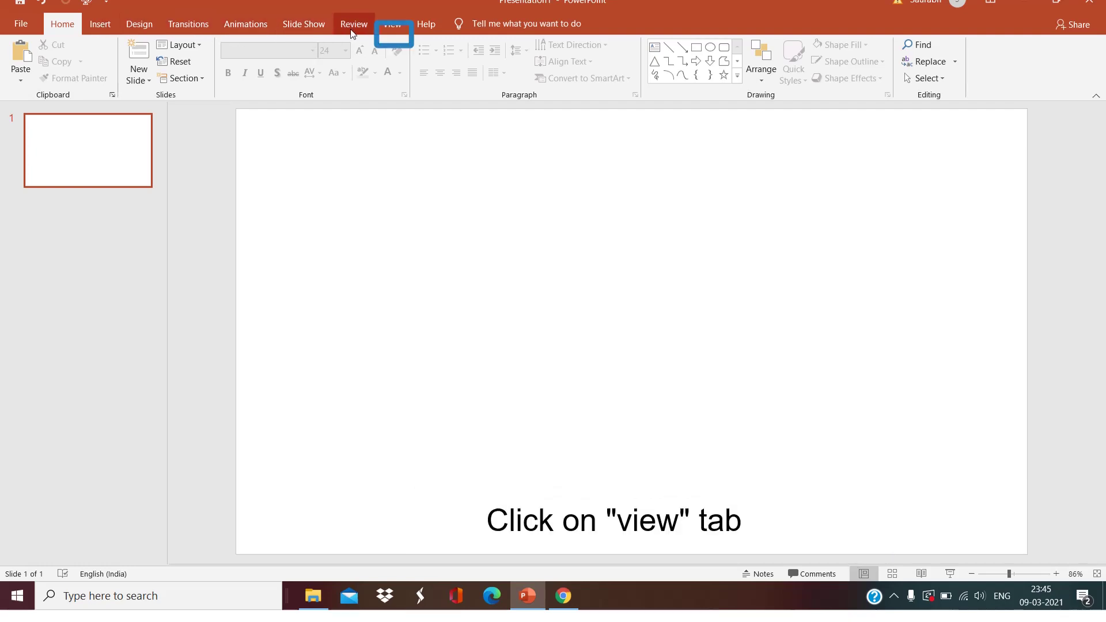
Turn on the dotted alignment gridlines from the View tab's Show group.
left_click(387, 28)
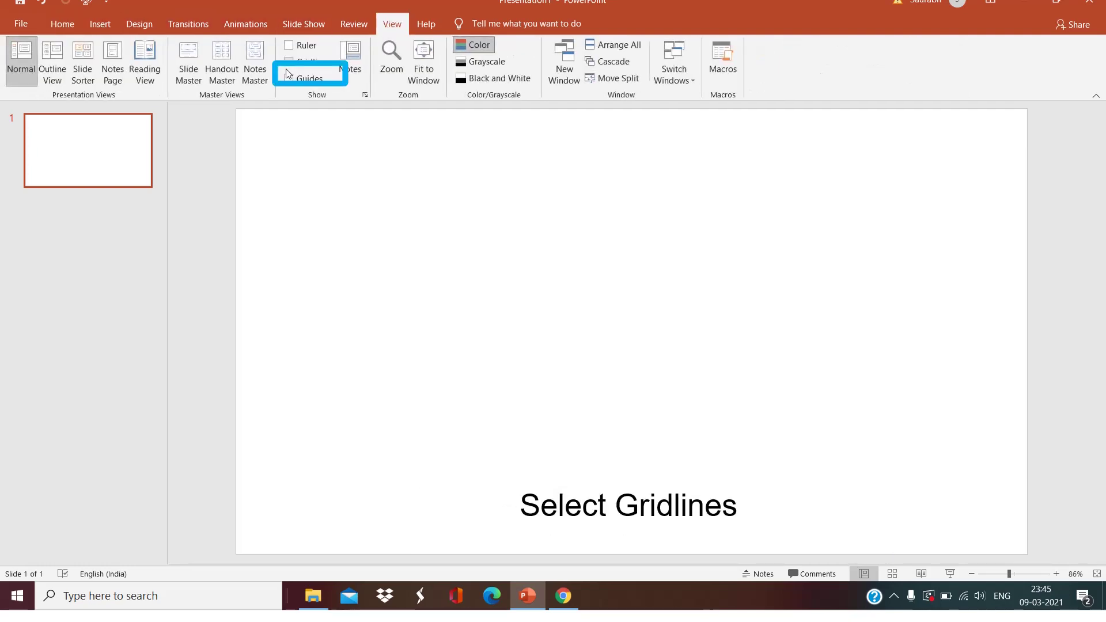
left_click(301, 63)
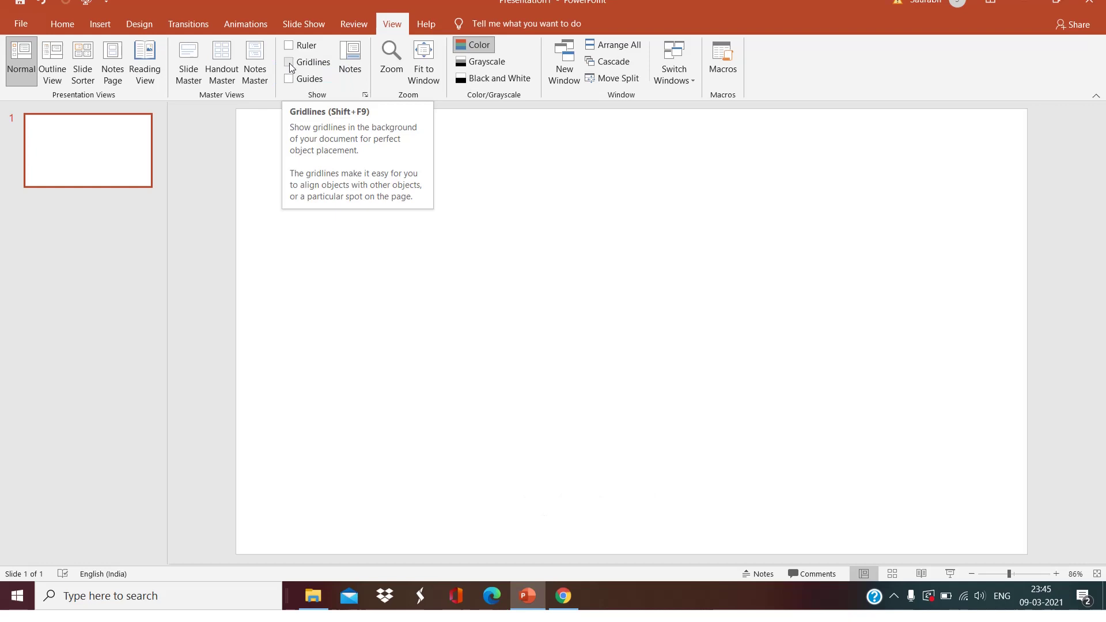
Draw an oval on the left of the slide and reshape it into a roughly 10.14 × 9.89 cm circle.
left_click(100, 29)
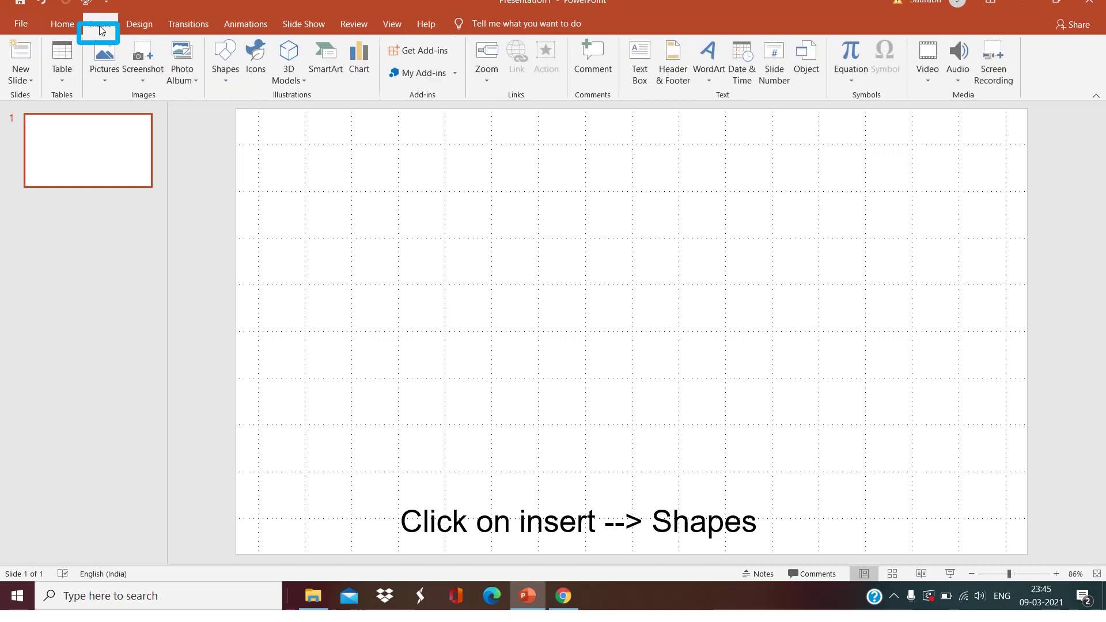
left_click(229, 81)
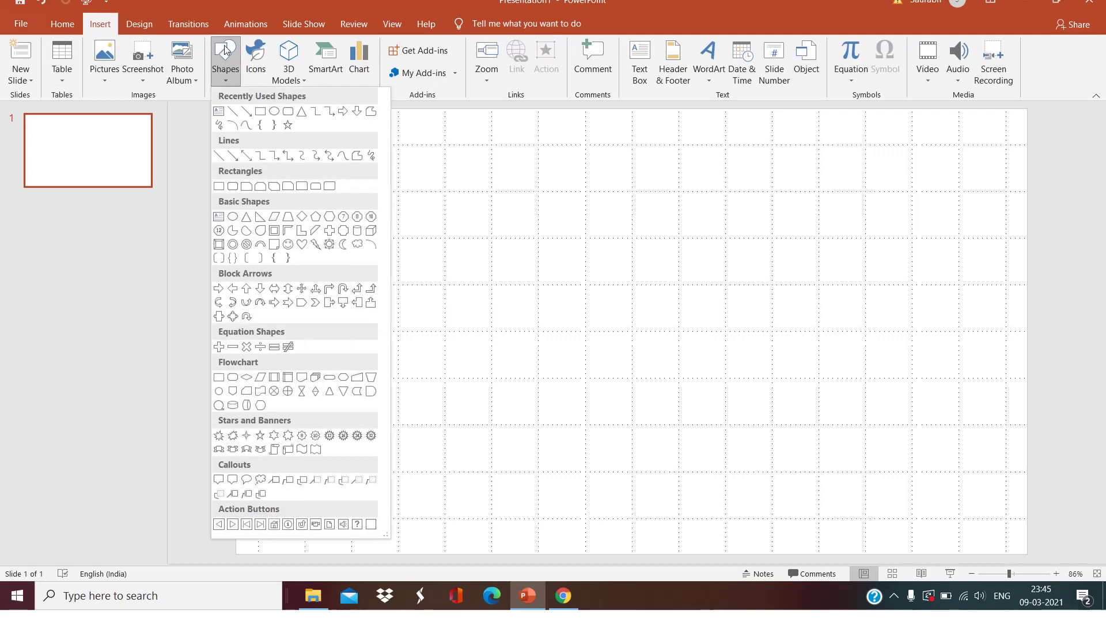
left_click(274, 112)
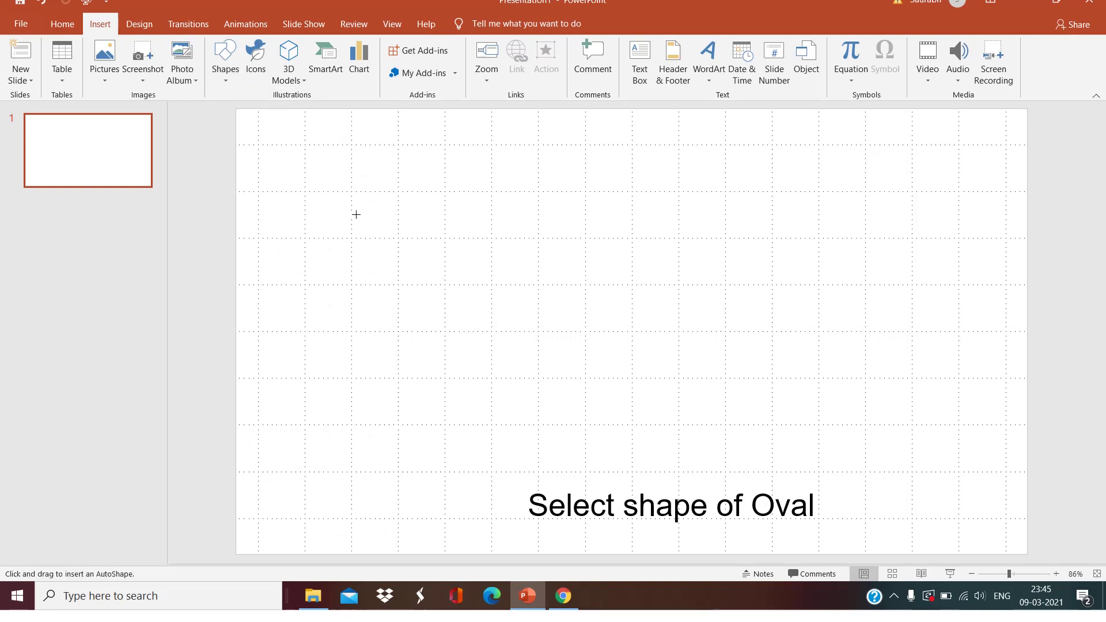
left_click_drag(353, 234, 585, 471)
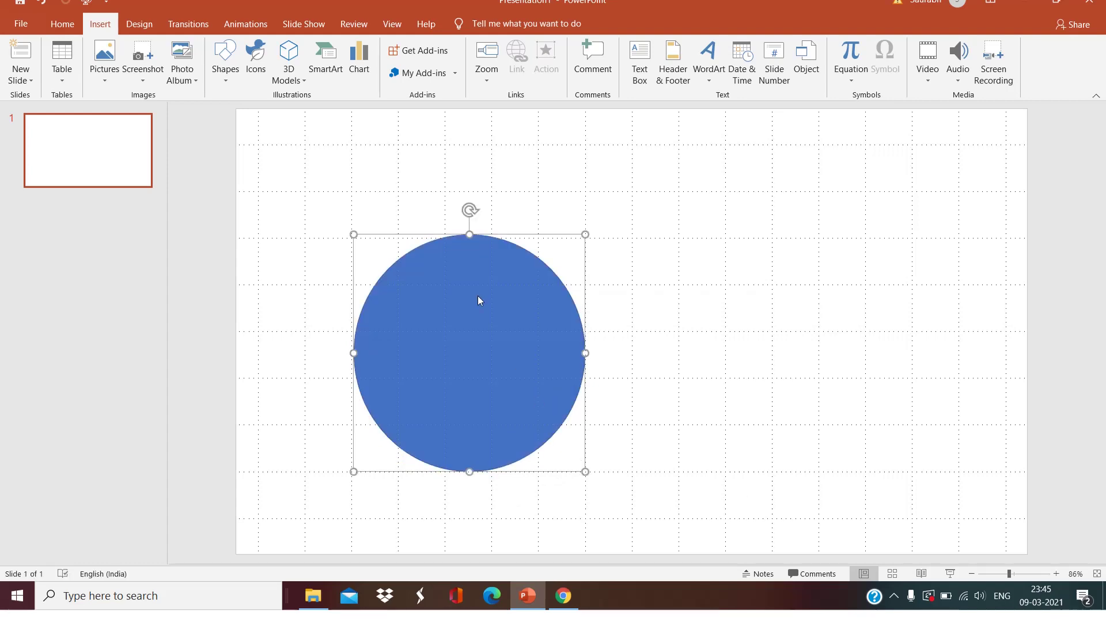
left_click_drag(468, 233, 470, 238)
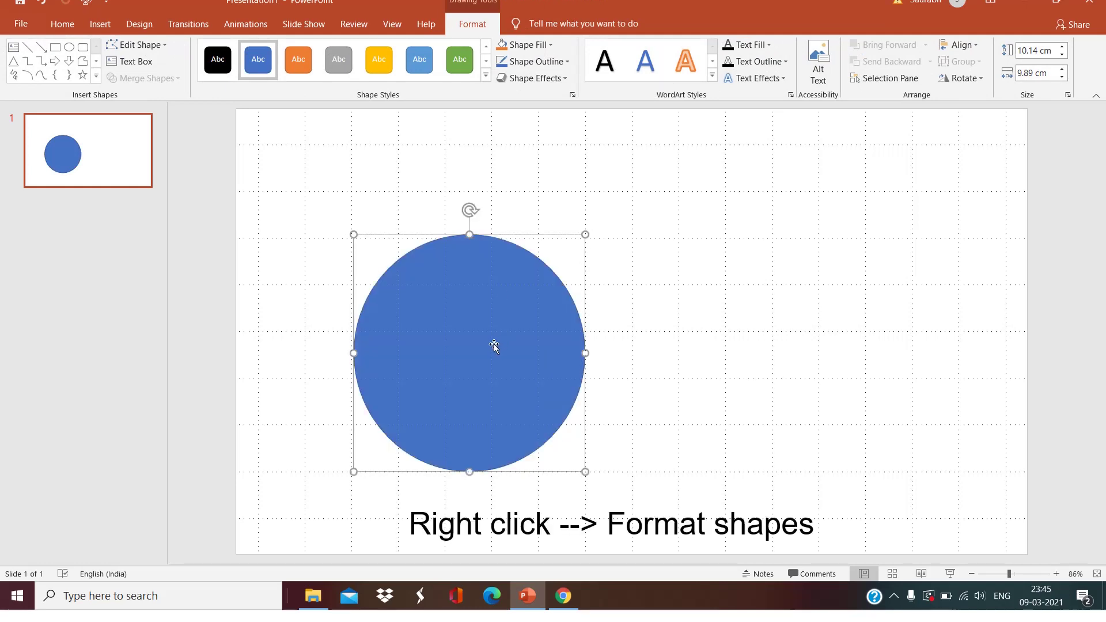
Give the circle a radial gradient fill centred in the shape.
right_click(494, 344)
left_click(520, 317)
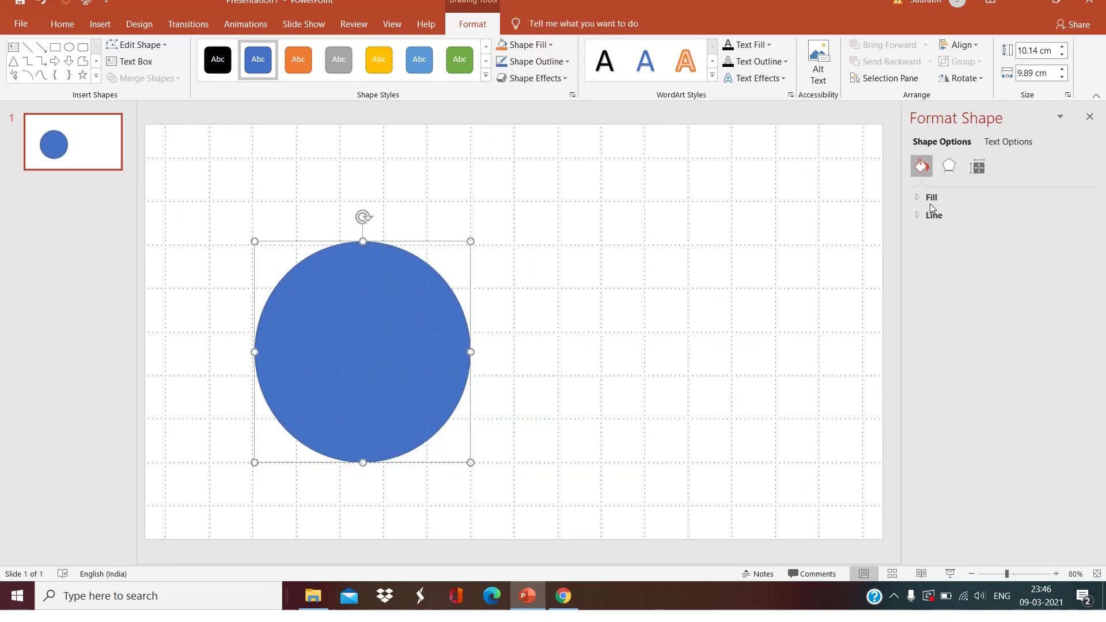
left_click(931, 197)
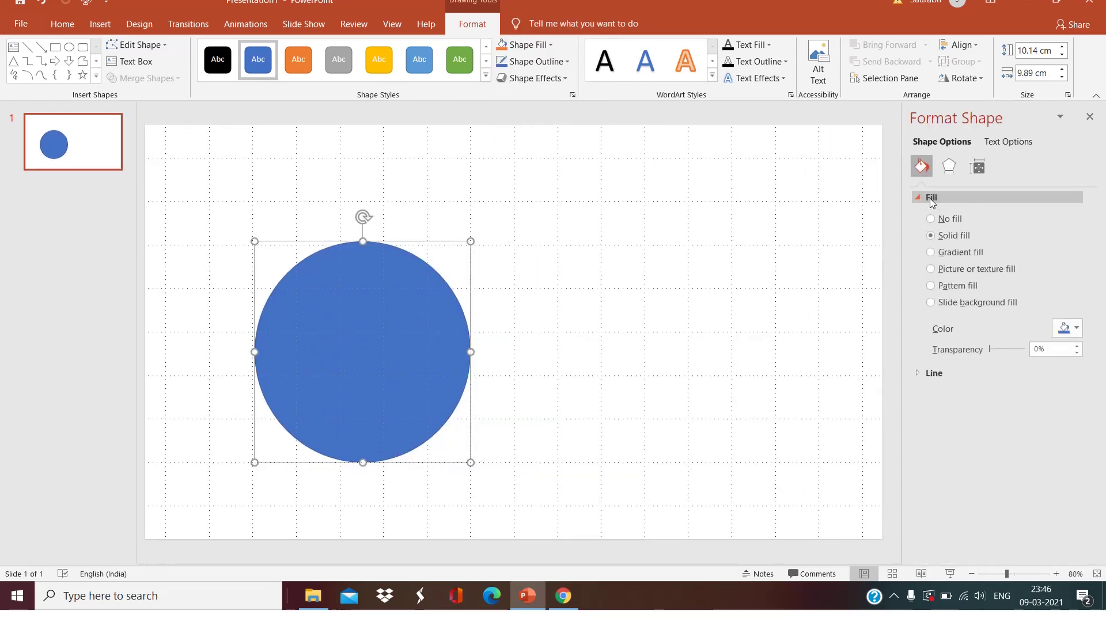
left_click(960, 252)
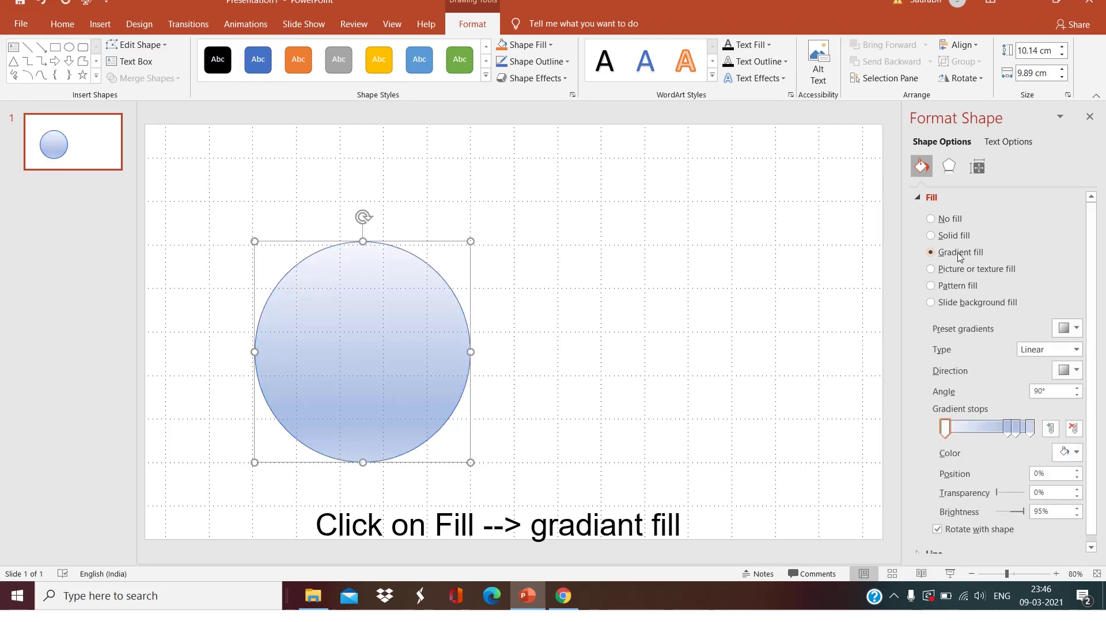
left_click(1051, 349)
left_click(1052, 374)
left_click(1068, 372)
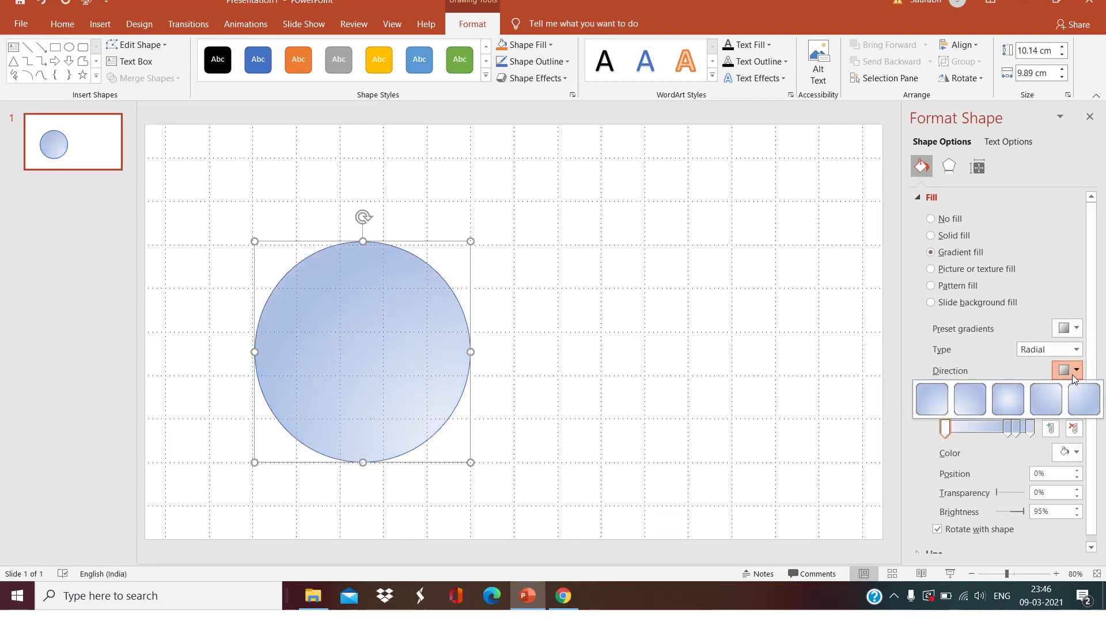
left_click(1006, 403)
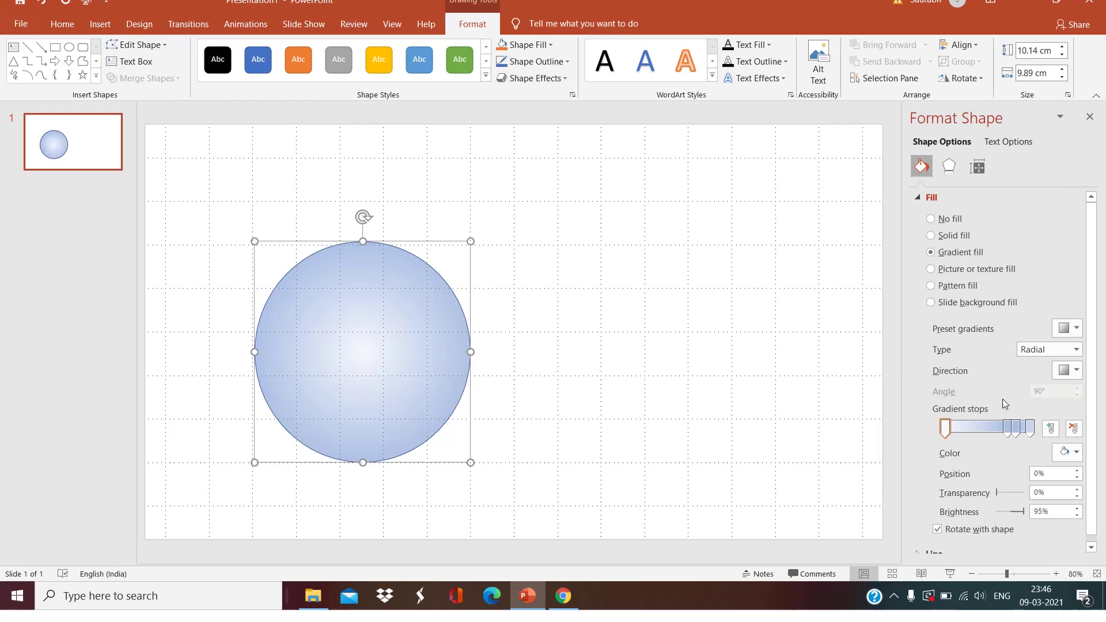
Cut the gradient to two stops, yellow centre and red rim, and widen the yellow centre.
left_click(1030, 432)
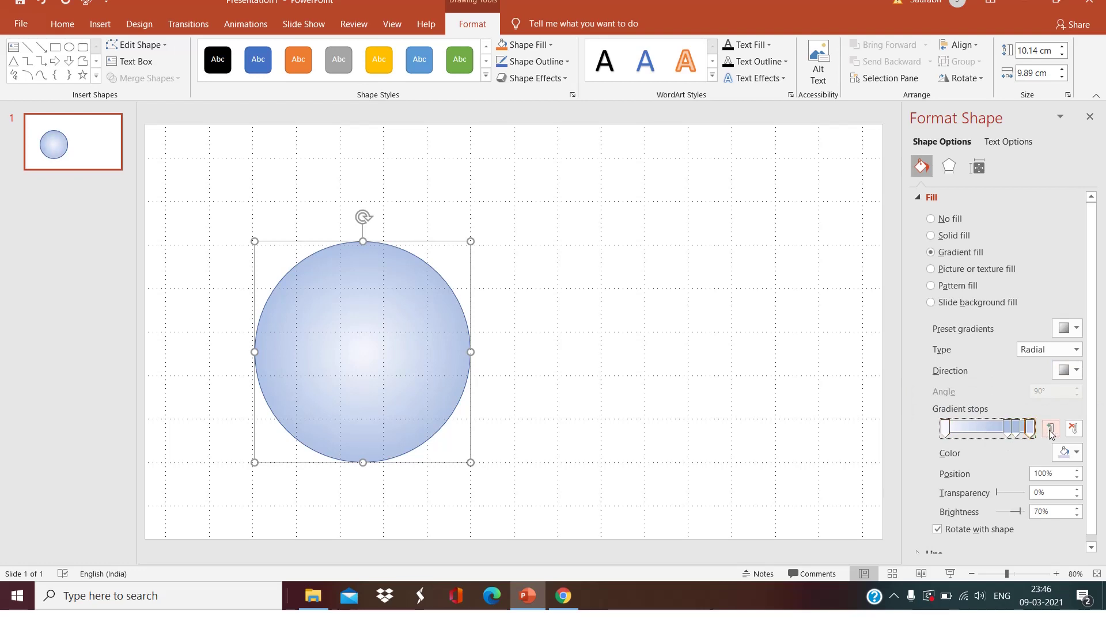
left_click(1073, 428)
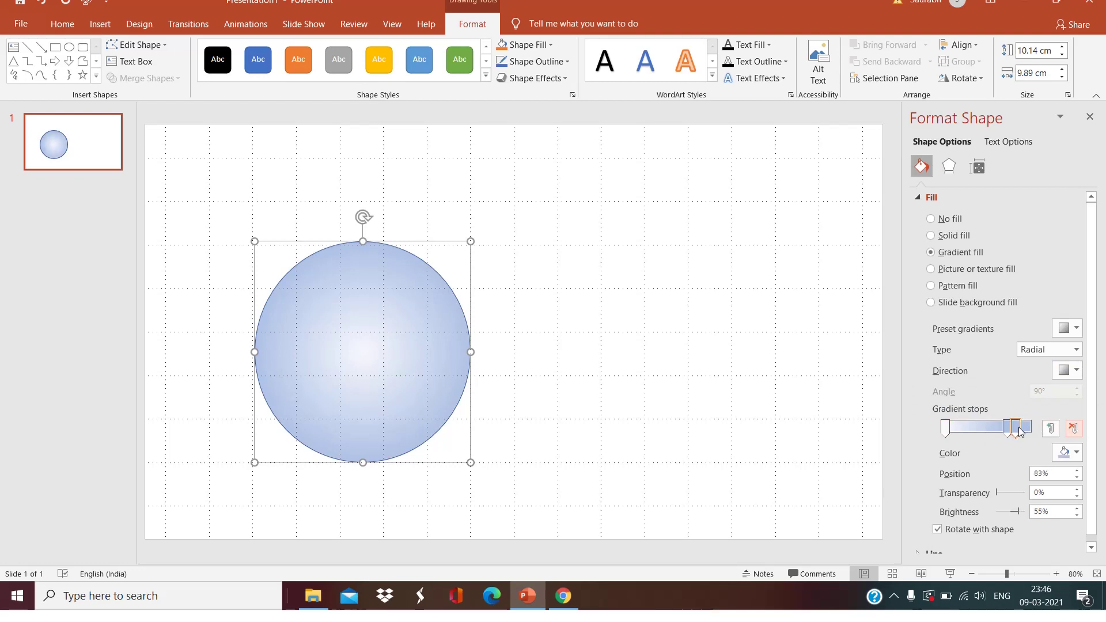
left_click(1073, 429)
left_click(945, 429)
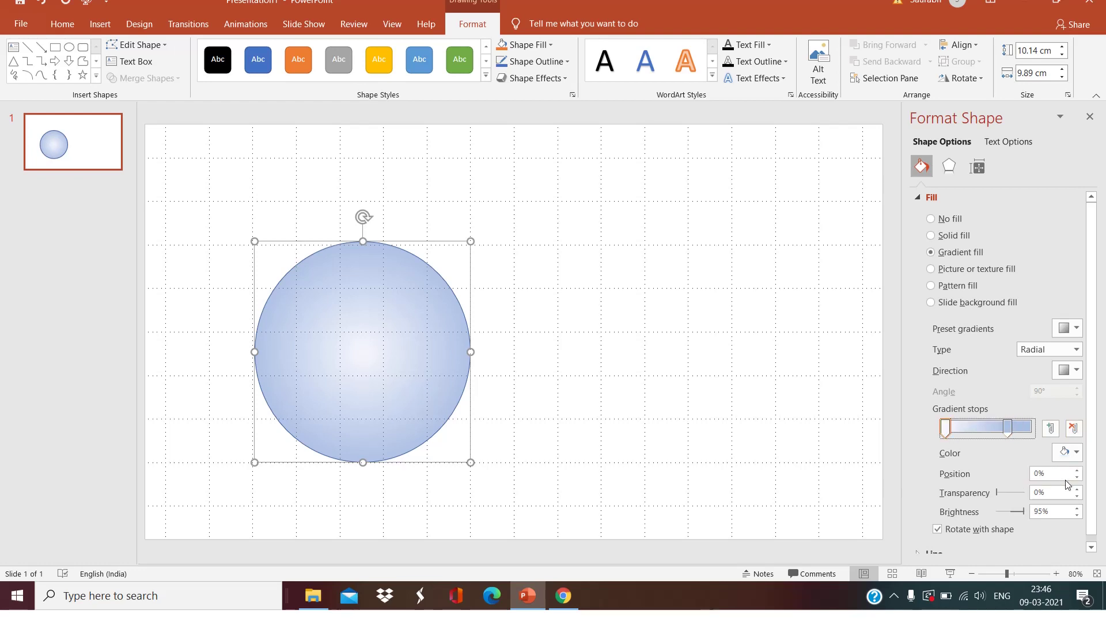
left_click(1076, 455)
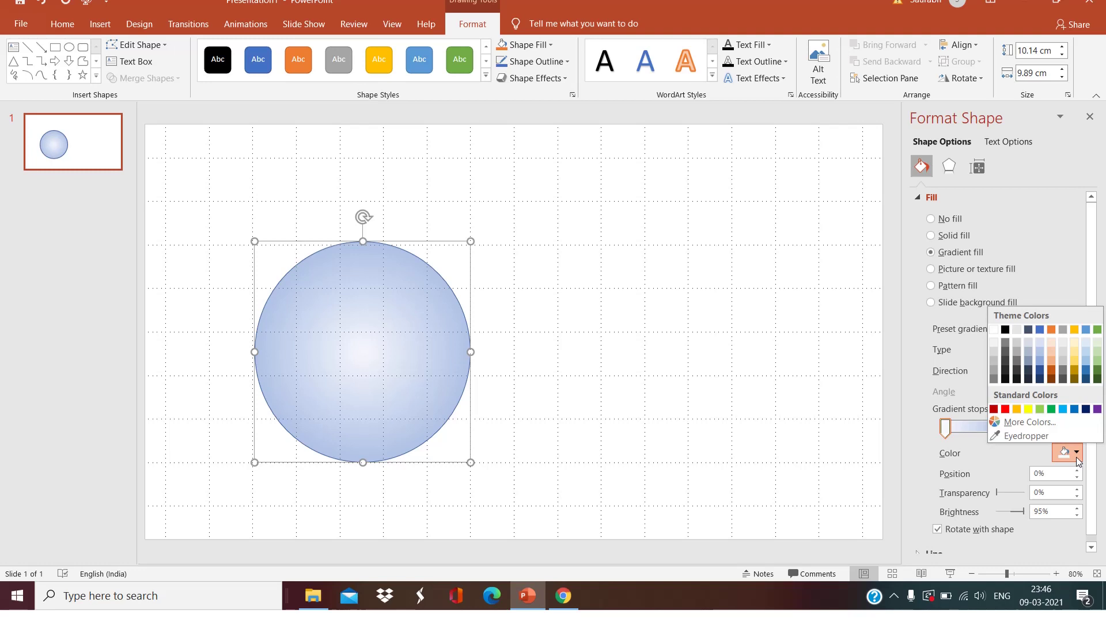
left_click(1028, 409)
left_click(1007, 427)
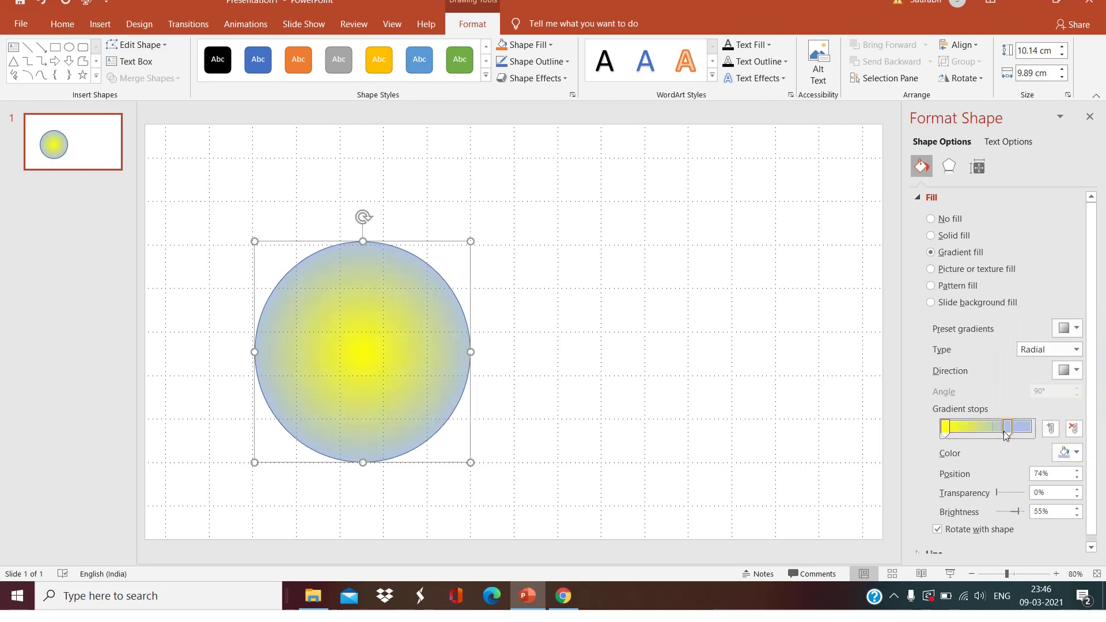
left_click(1076, 453)
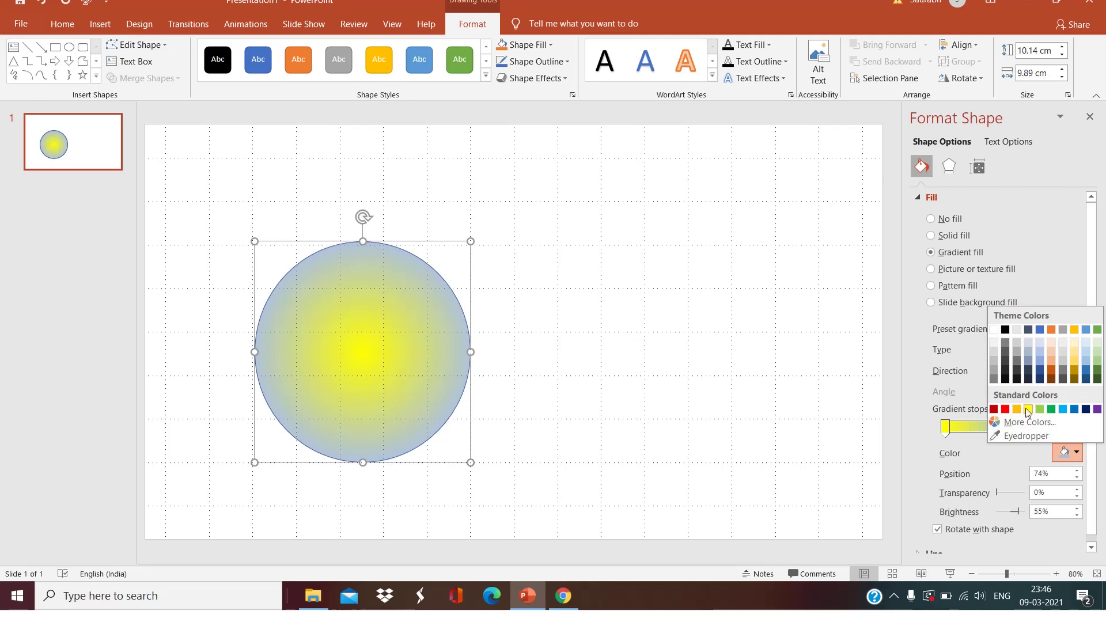
left_click(1006, 410)
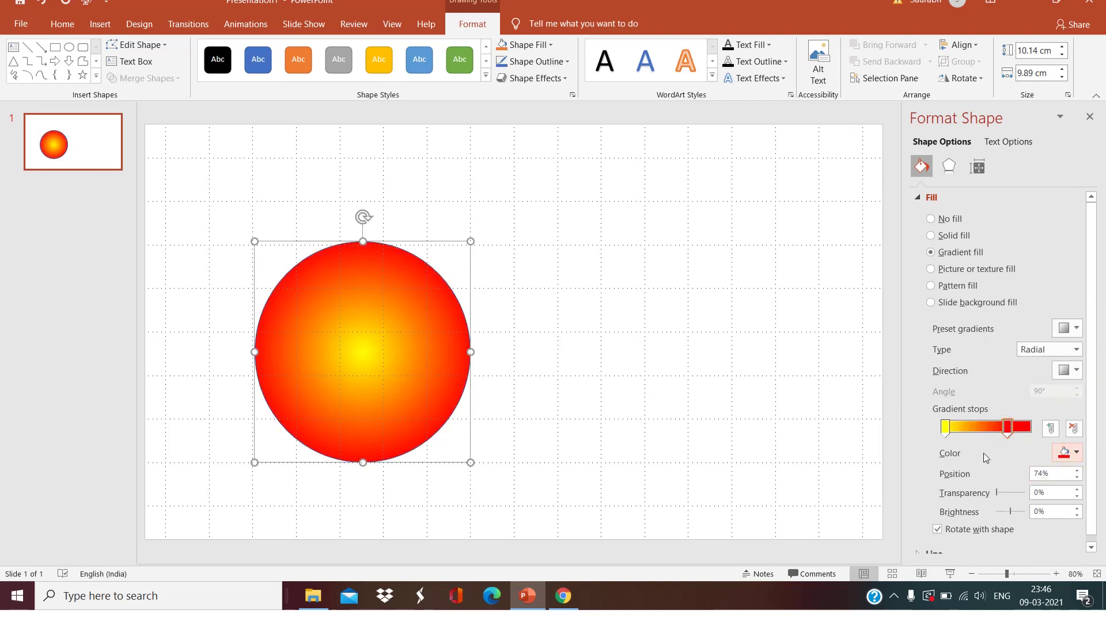
left_click_drag(945, 427, 983, 435)
Apply a top bevel and a bottom bevel to the circle in 3-D Format.
left_click(952, 168)
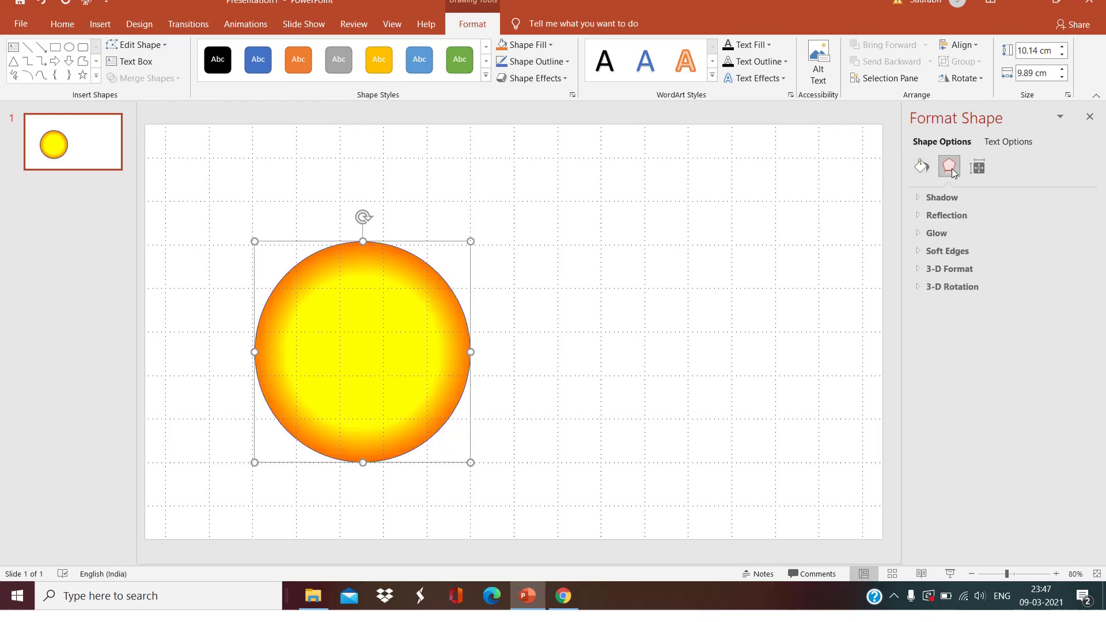
left_click(940, 199)
left_click(938, 199)
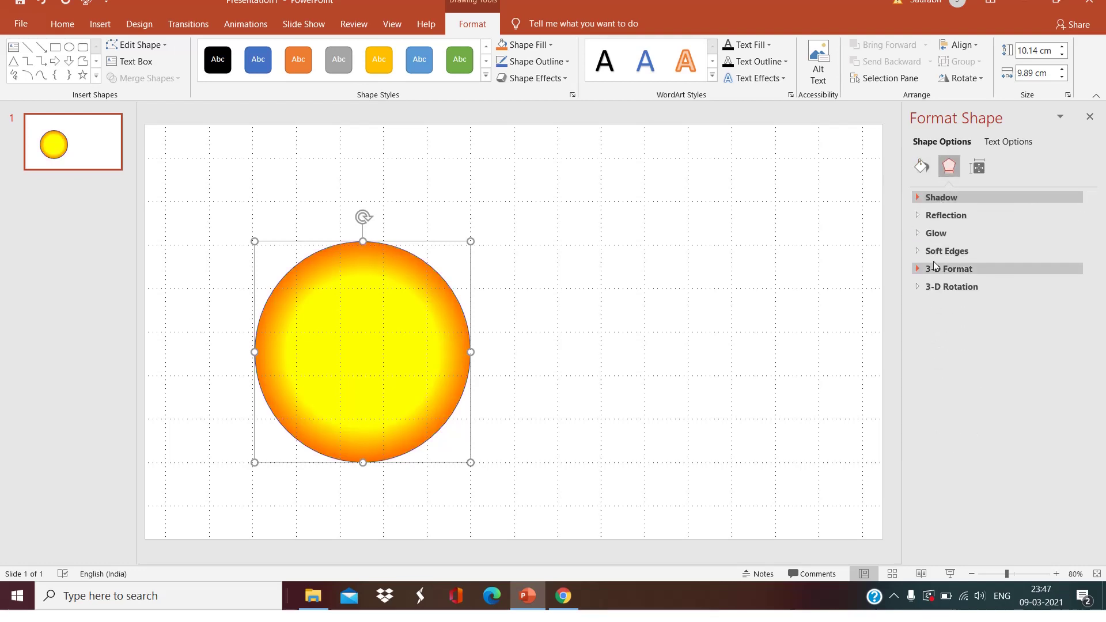
left_click(946, 269)
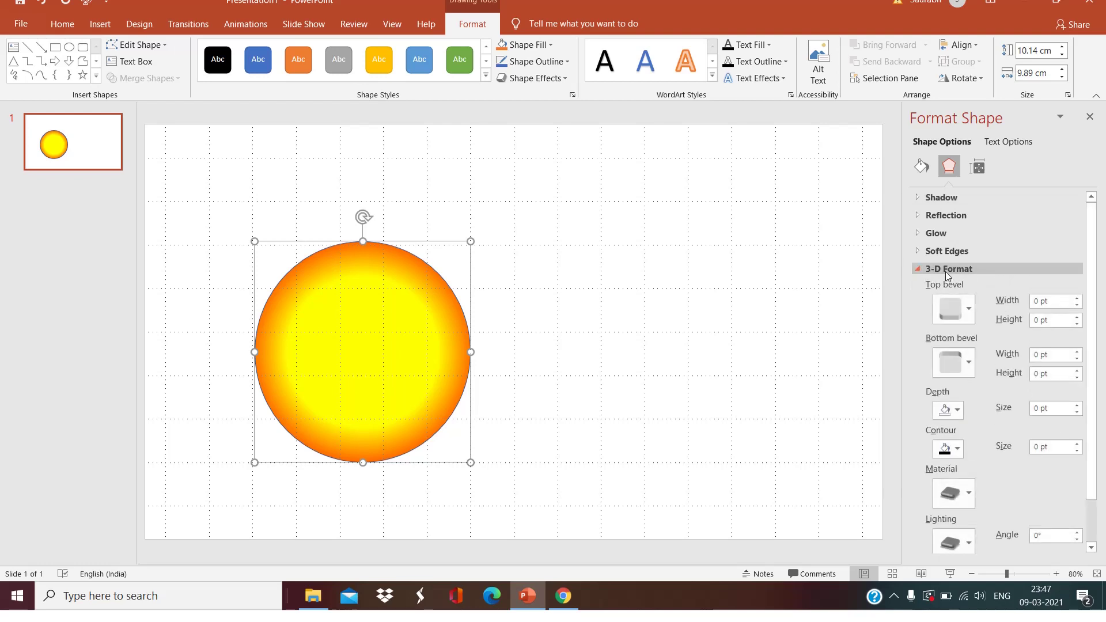
left_click(967, 310)
left_click(954, 419)
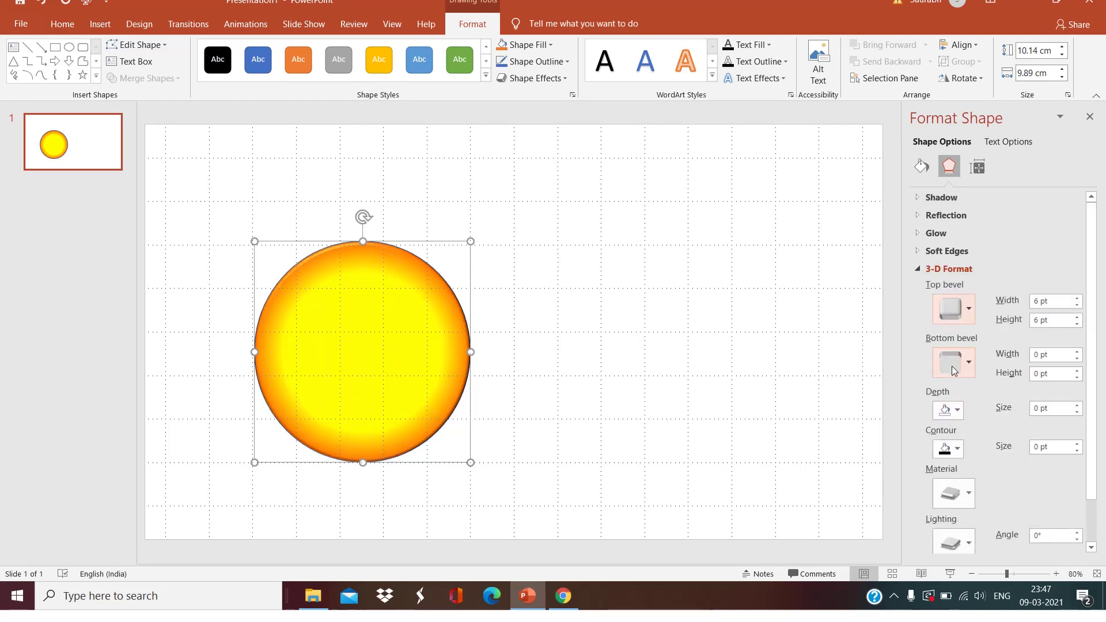
left_click(968, 361)
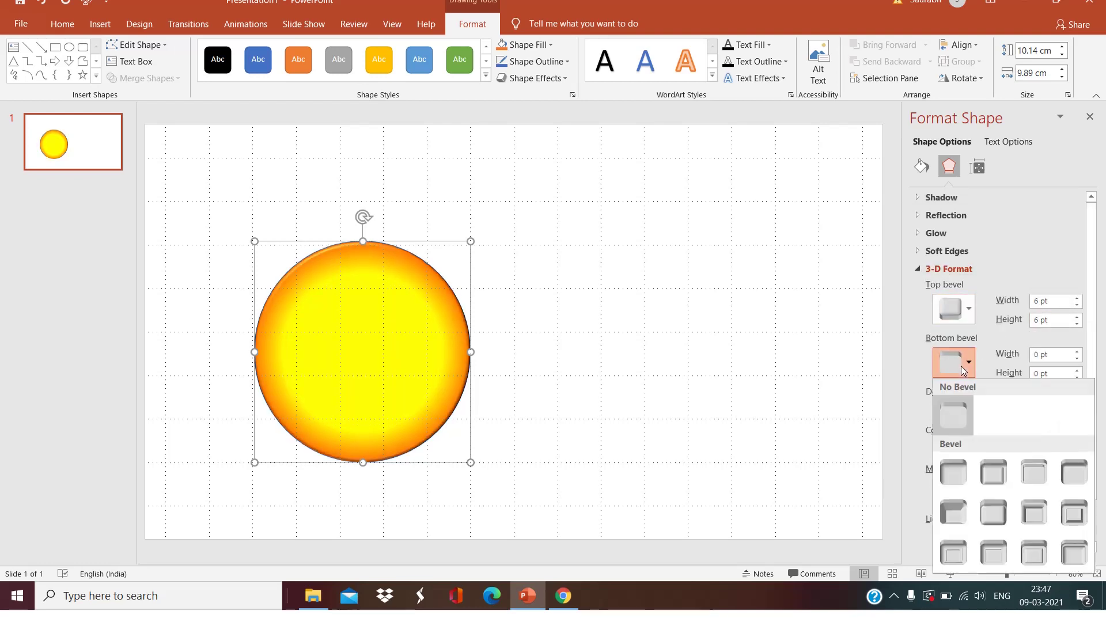
left_click(953, 472)
Set the top bevel to 108 × 108 pt and the bottom bevel width to 108 pt.
left_click_drag(1065, 302, 1023, 301)
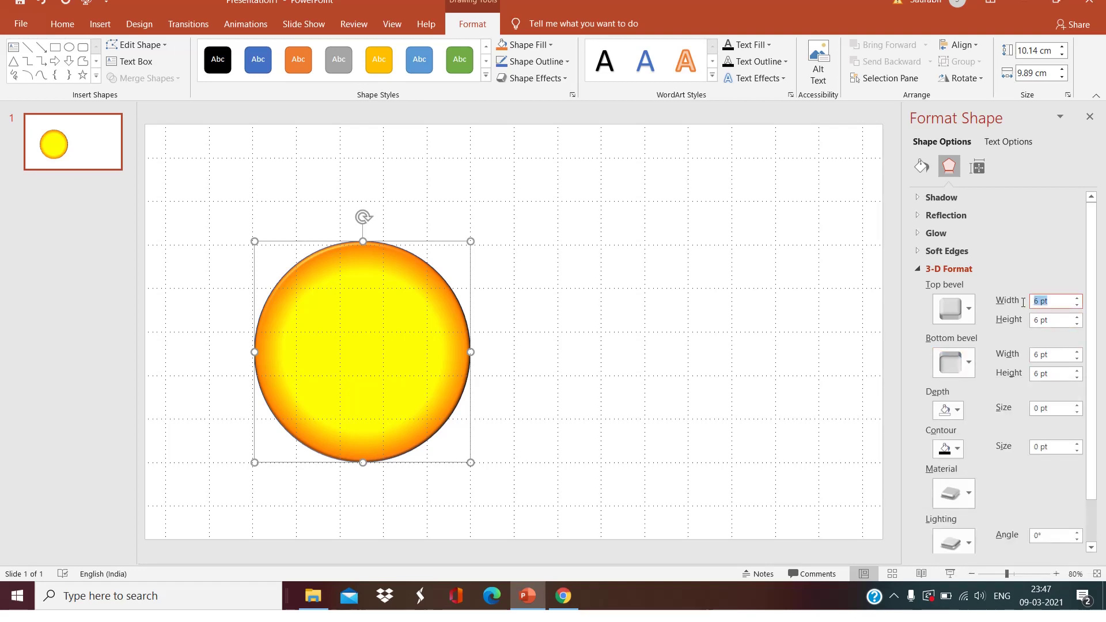
type("108")
key("Tab")
type("10")
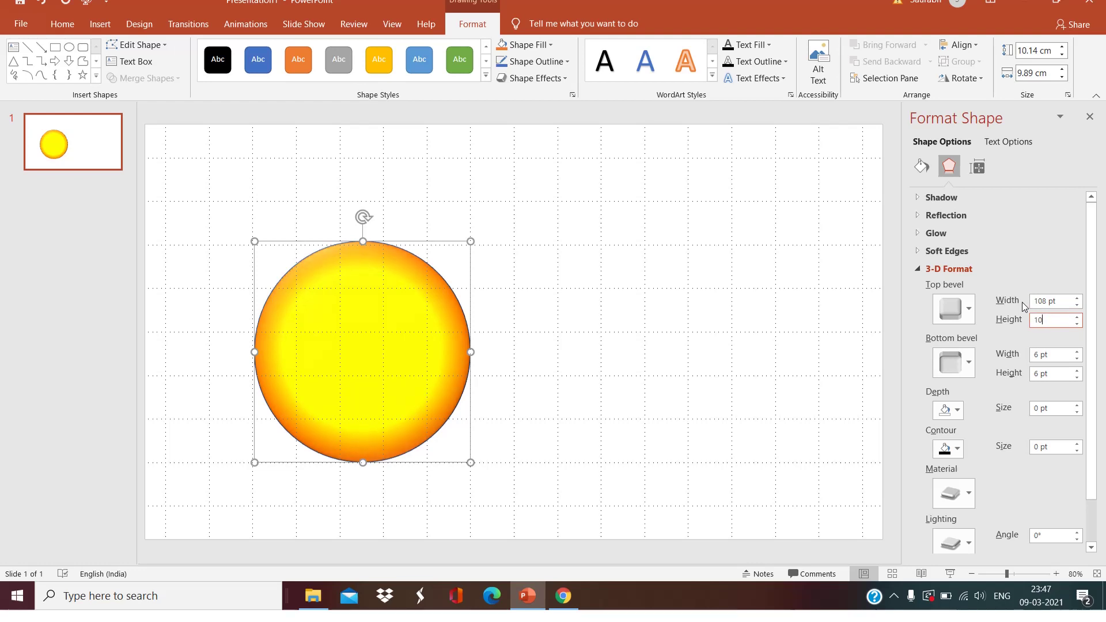
type("8")
key("Tab")
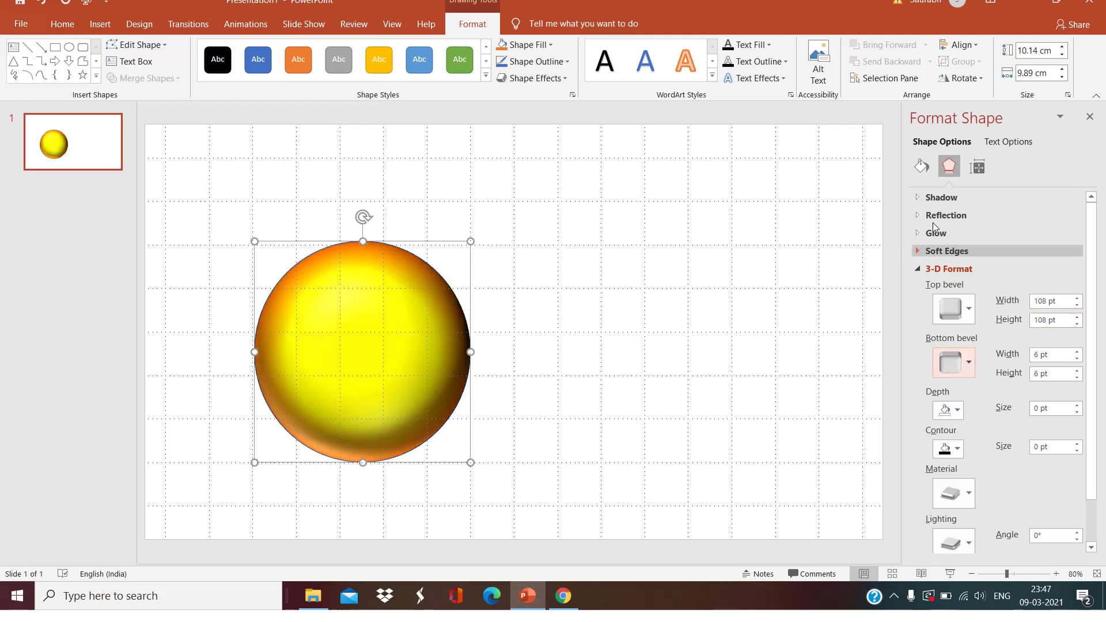
left_click_drag(1063, 354, 1038, 356)
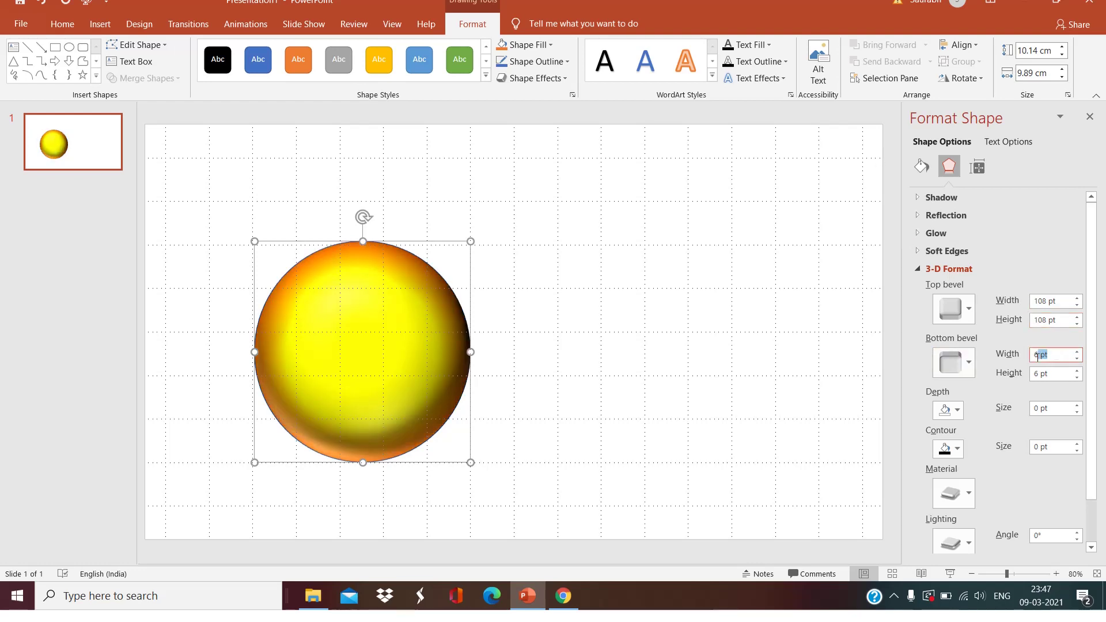
type("108")
key("Tab")
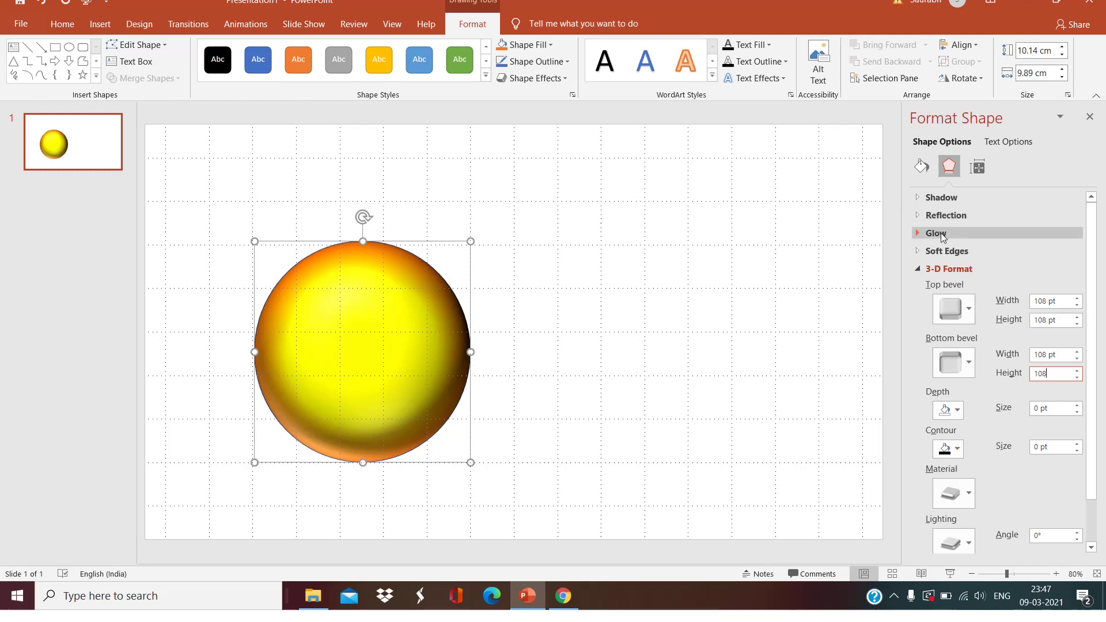
Make the sun's shadow yellow.
left_click(942, 198)
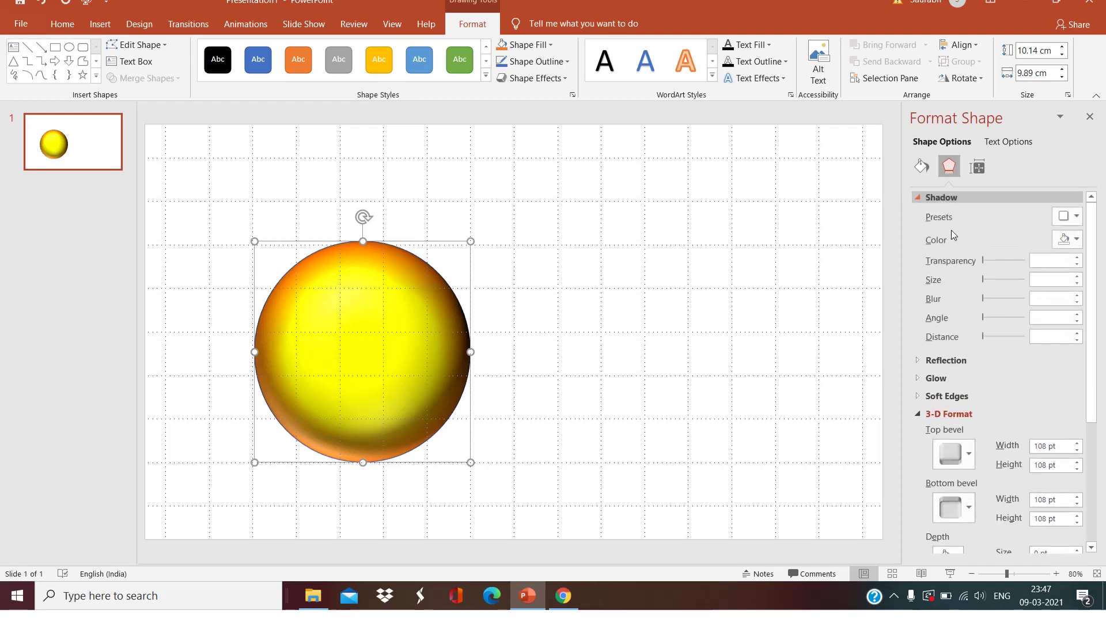
left_click(1075, 240)
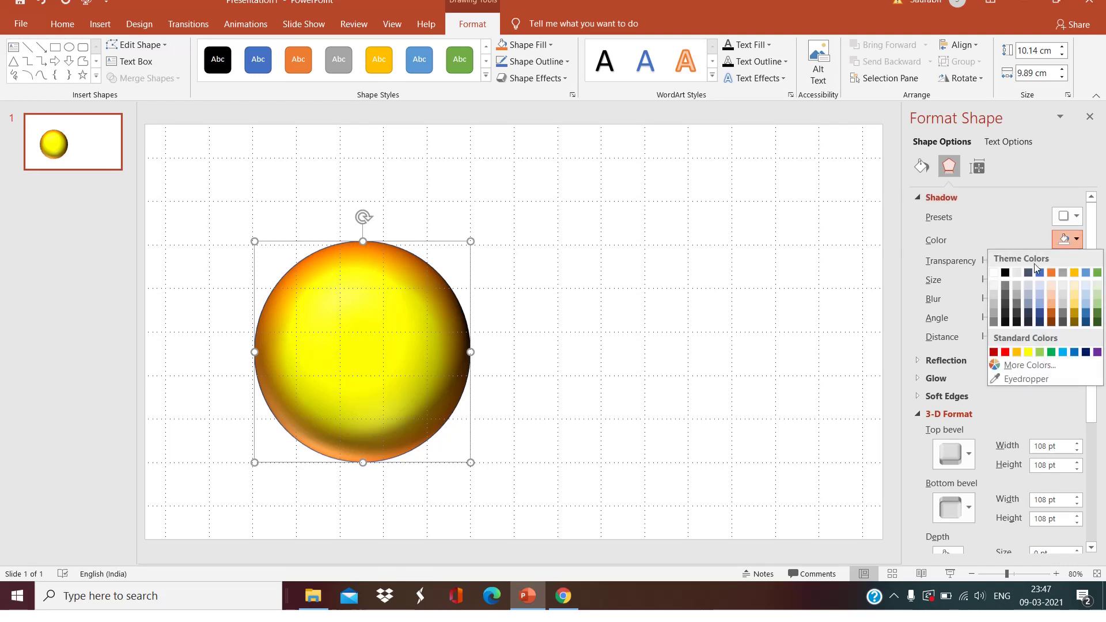
left_click(1028, 352)
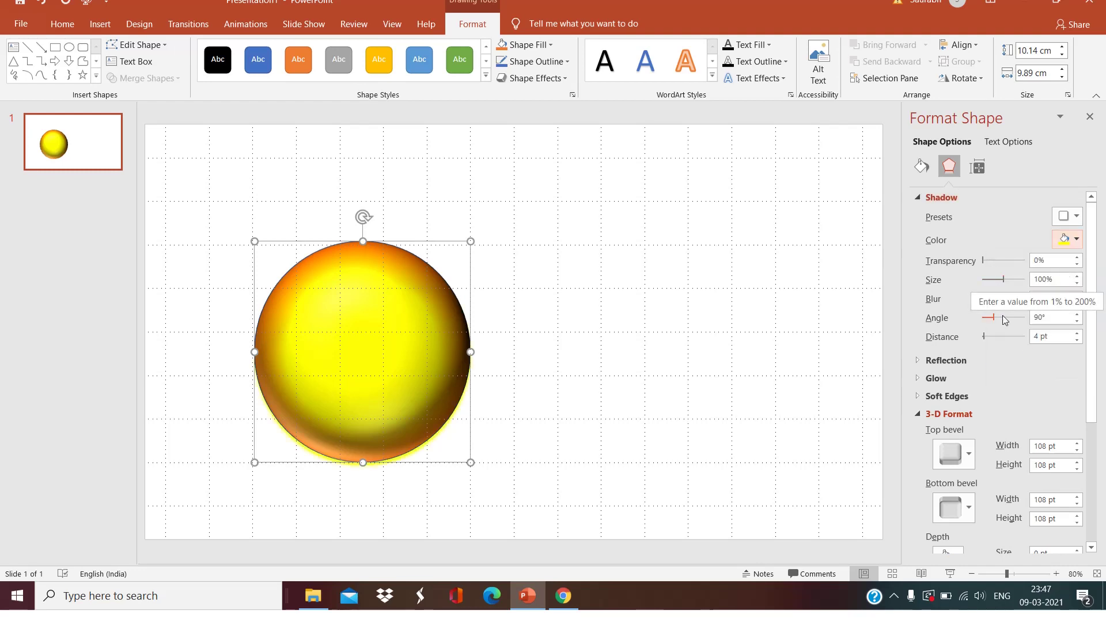
Give the sun a yellow glow of 33 pt at 48% transparency.
left_click(942, 381)
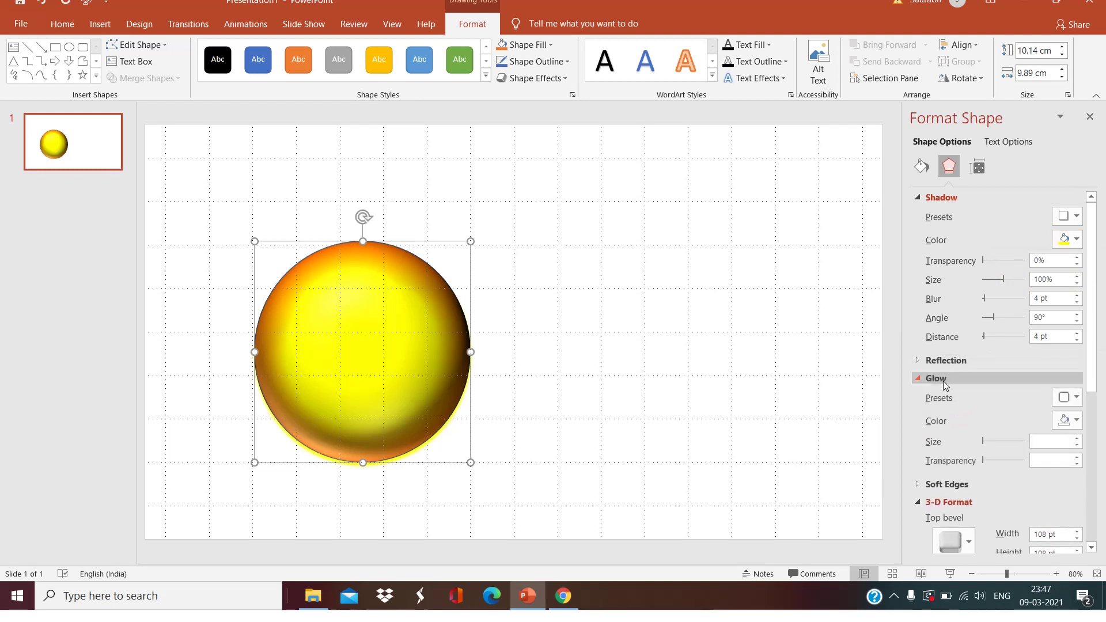
left_click(1075, 421)
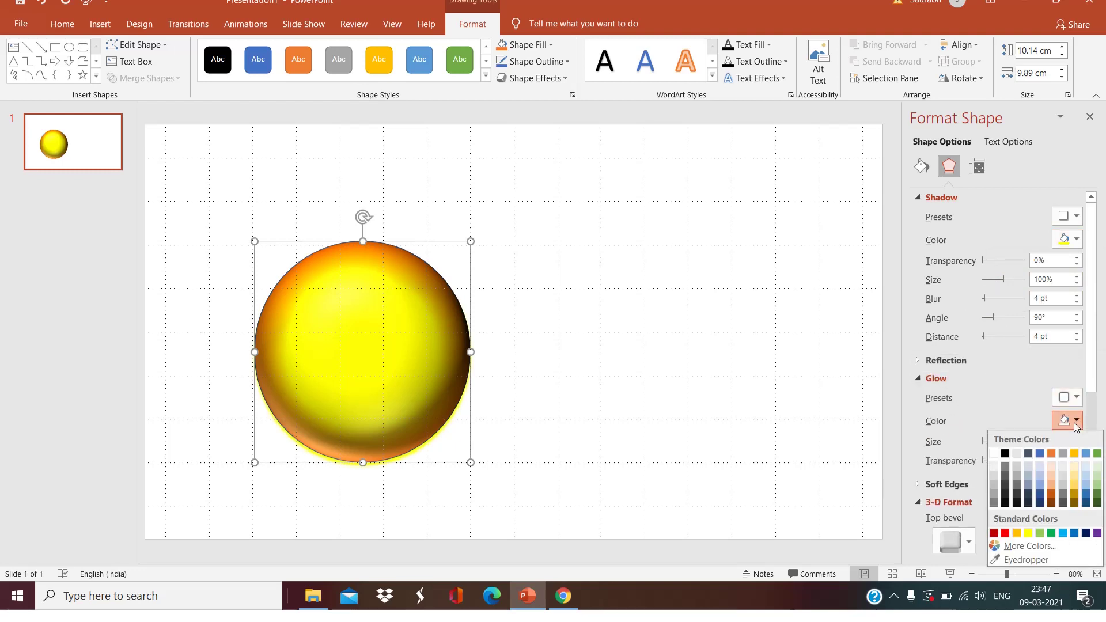
left_click(1028, 534)
left_click(1075, 523)
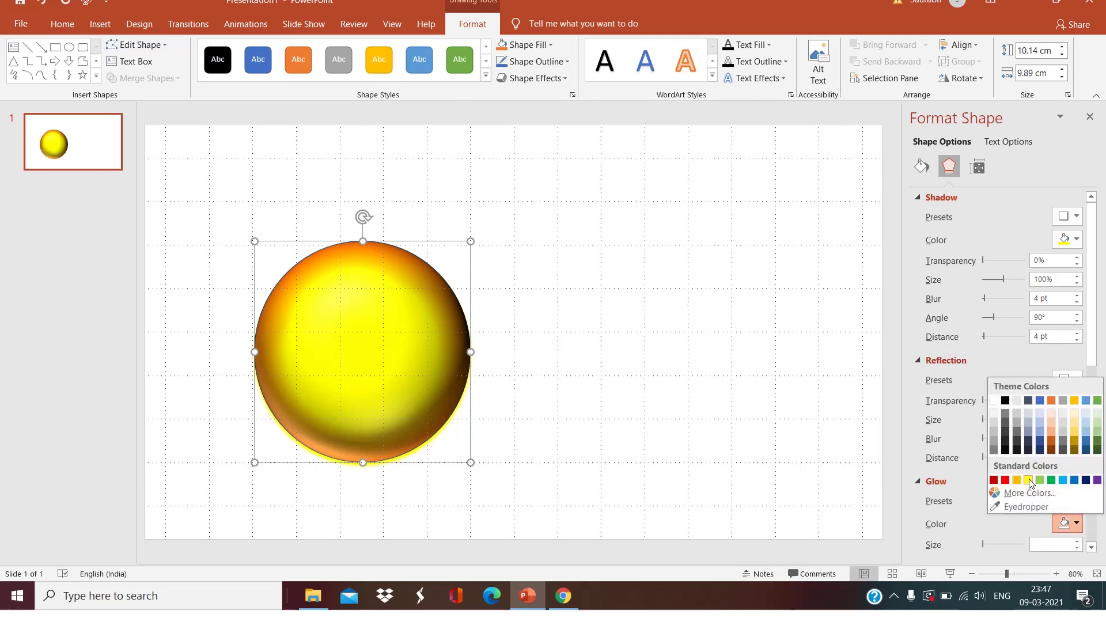
left_click(1029, 478)
scroll(1016, 465, "down", 3)
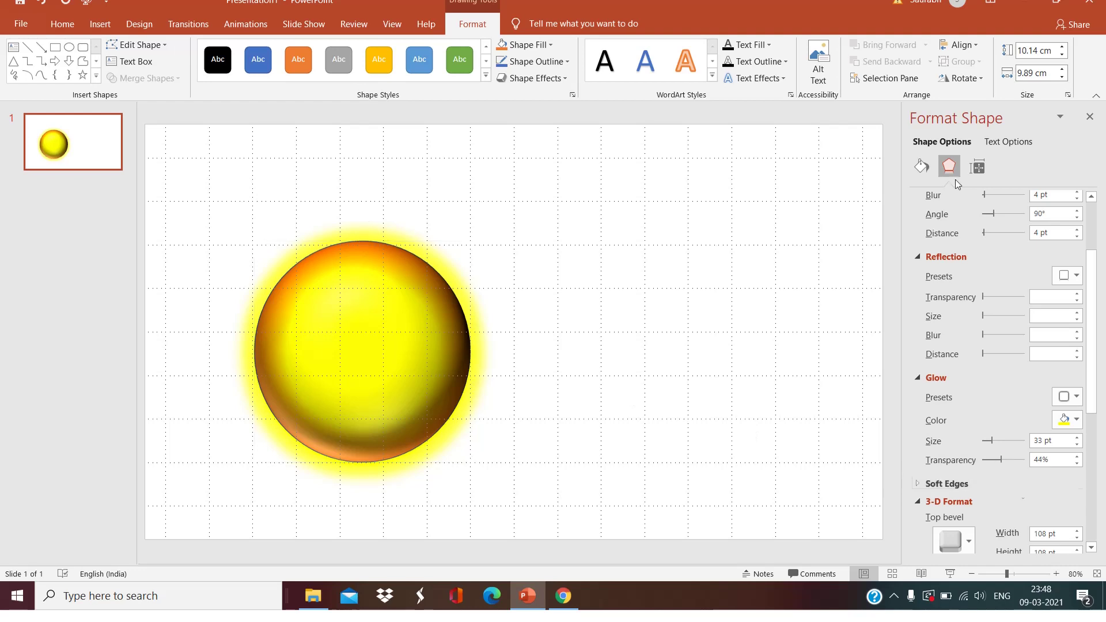
Set the slide background to a solid black fill through Format Background.
left_click(822, 229)
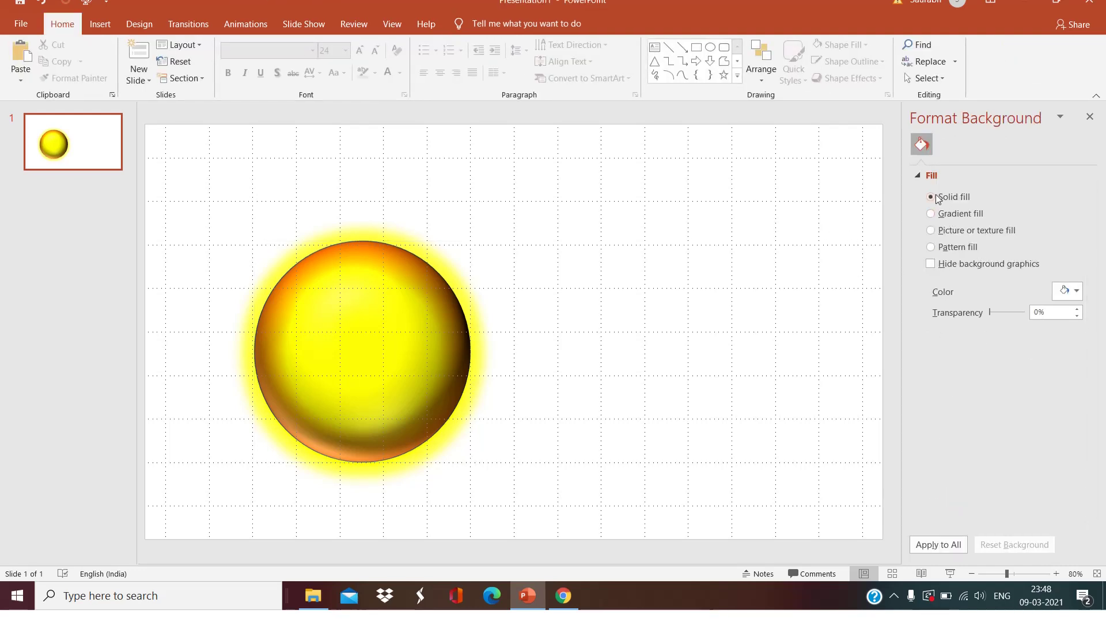
right_click(566, 257)
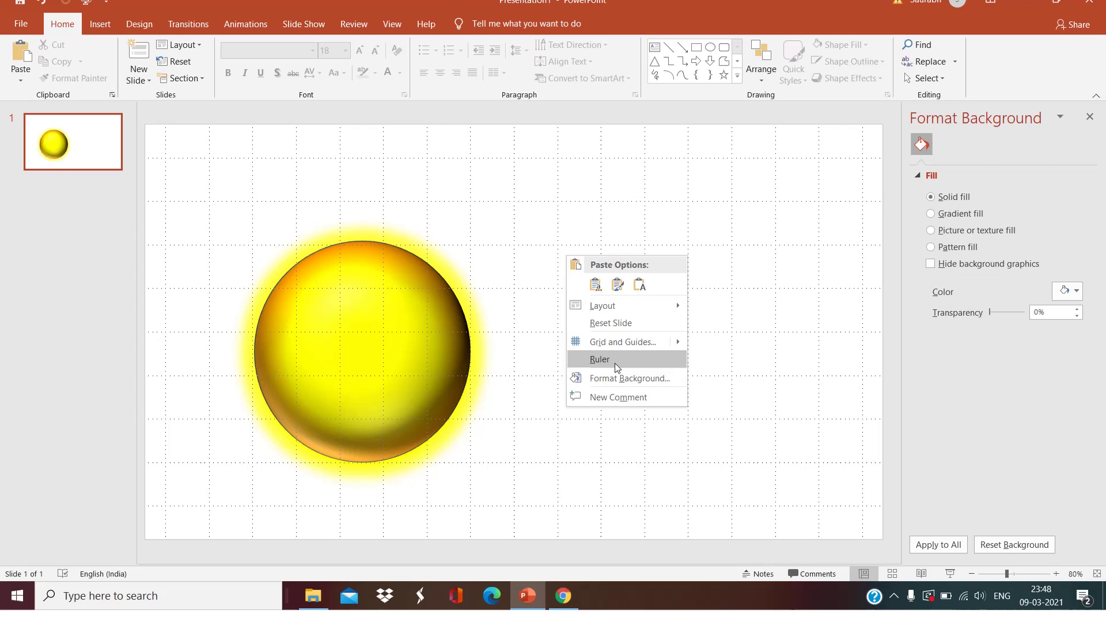
left_click(641, 381)
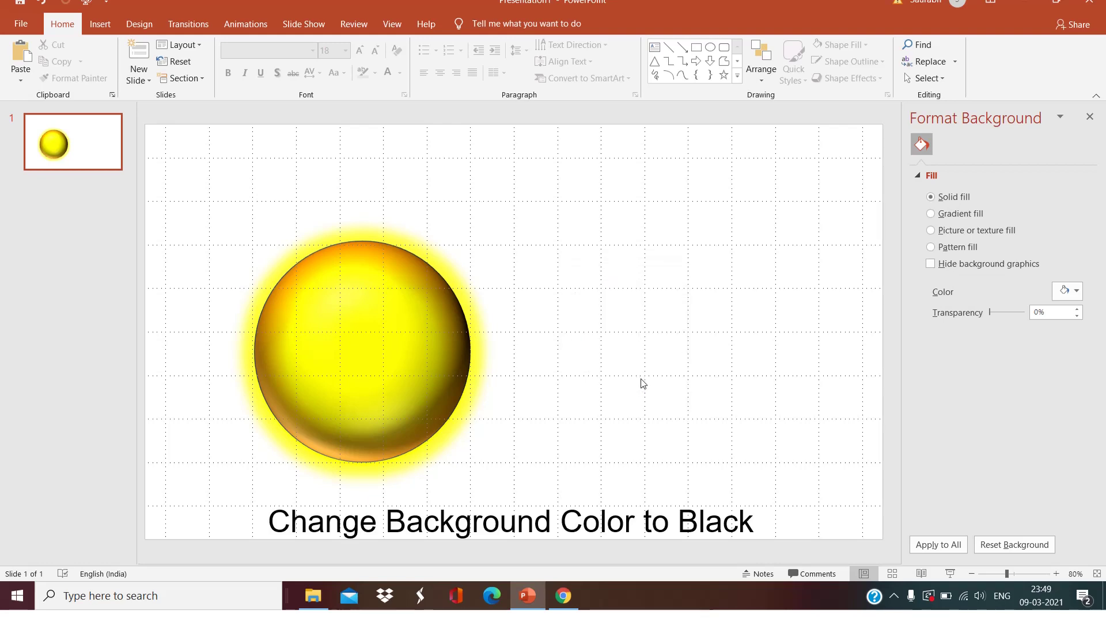
left_click(1076, 293)
left_click(1005, 338)
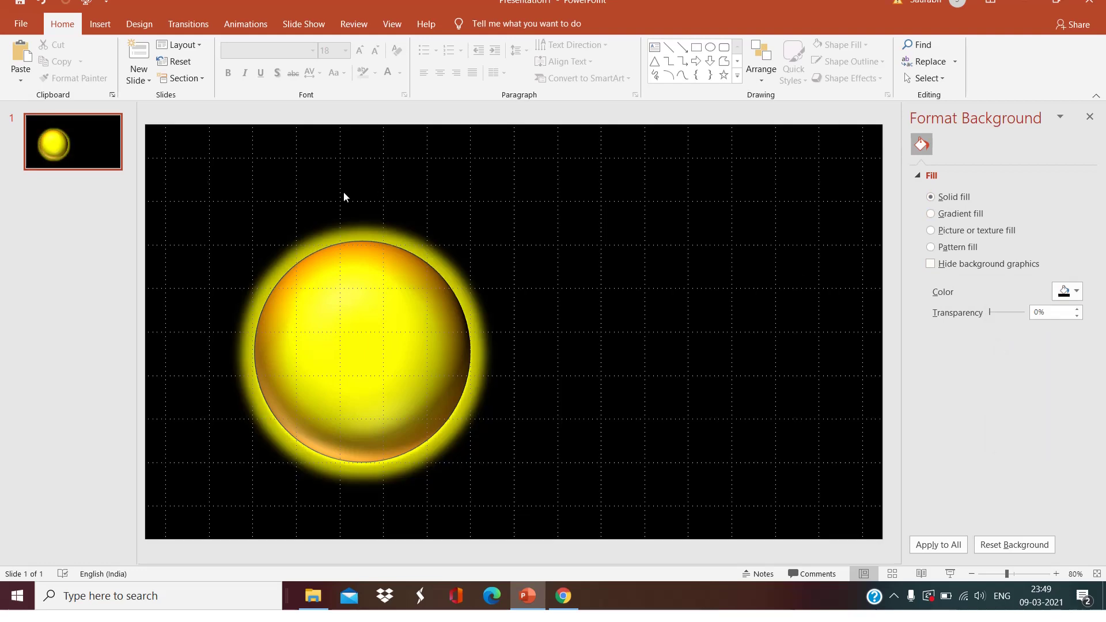
Draw a tiny 0.58 × 0.66 cm star near the top-left corner and fill it white.
left_click(96, 29)
left_click(228, 85)
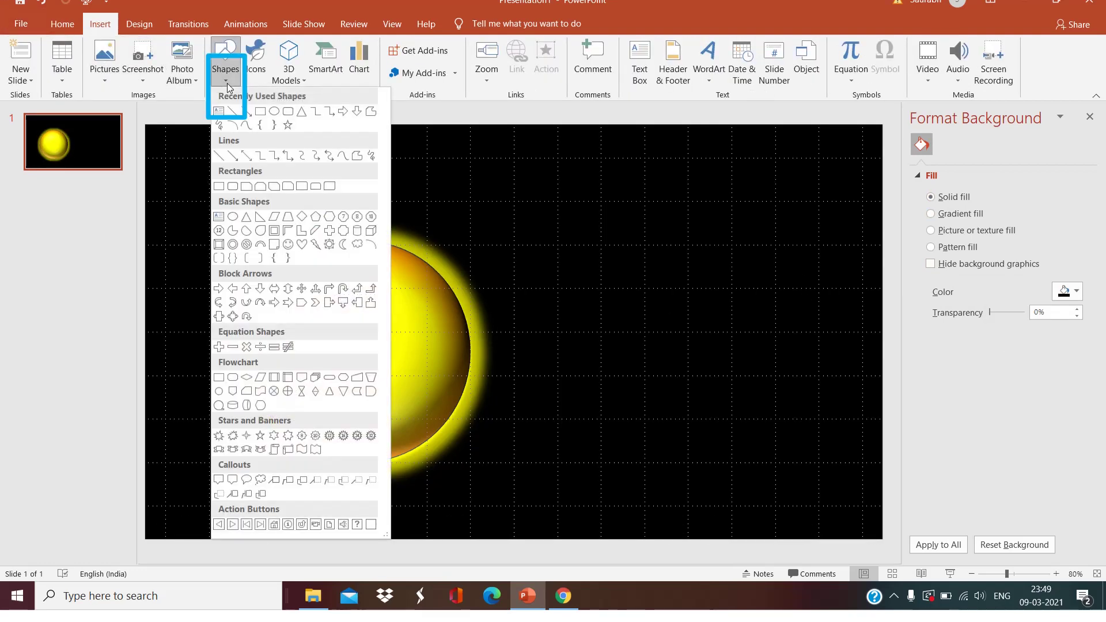
left_click(288, 125)
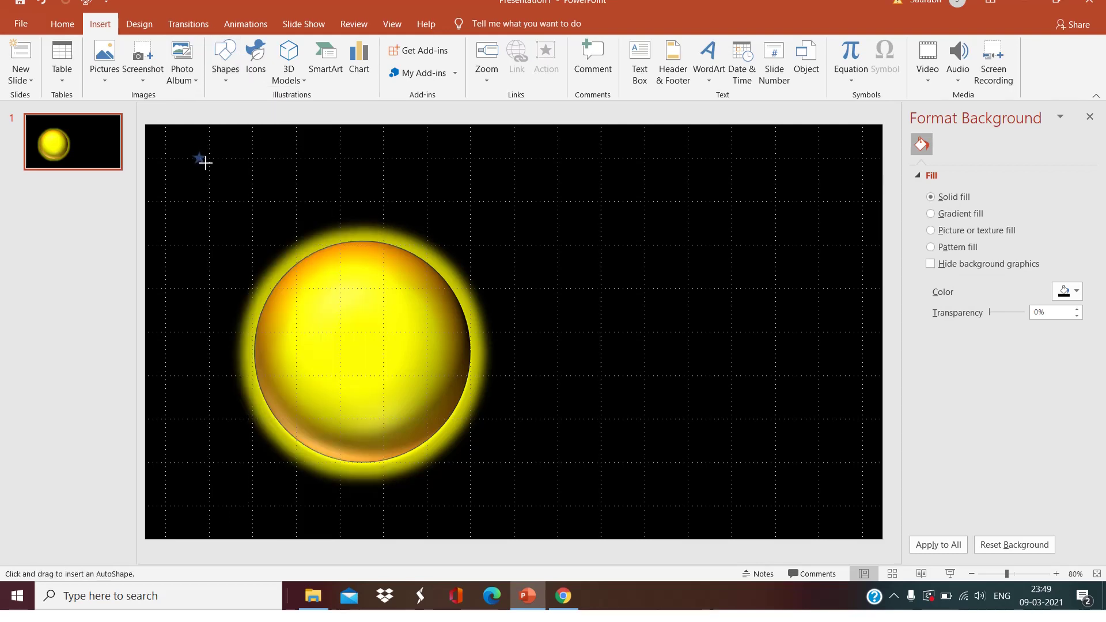
left_click_drag(206, 167, 206, 164)
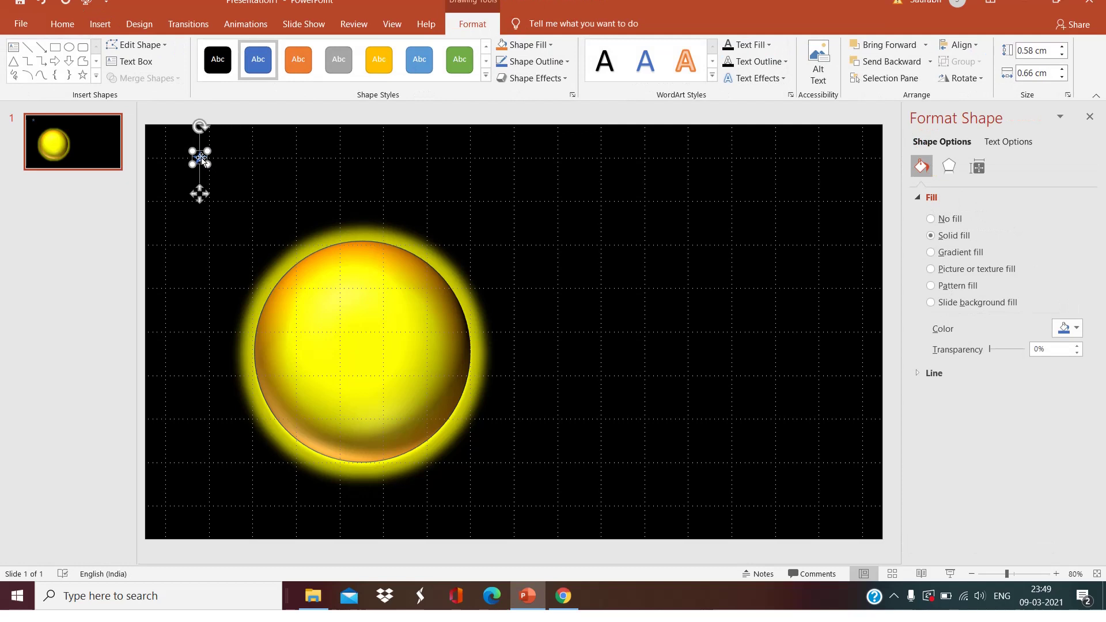
left_click(1072, 328)
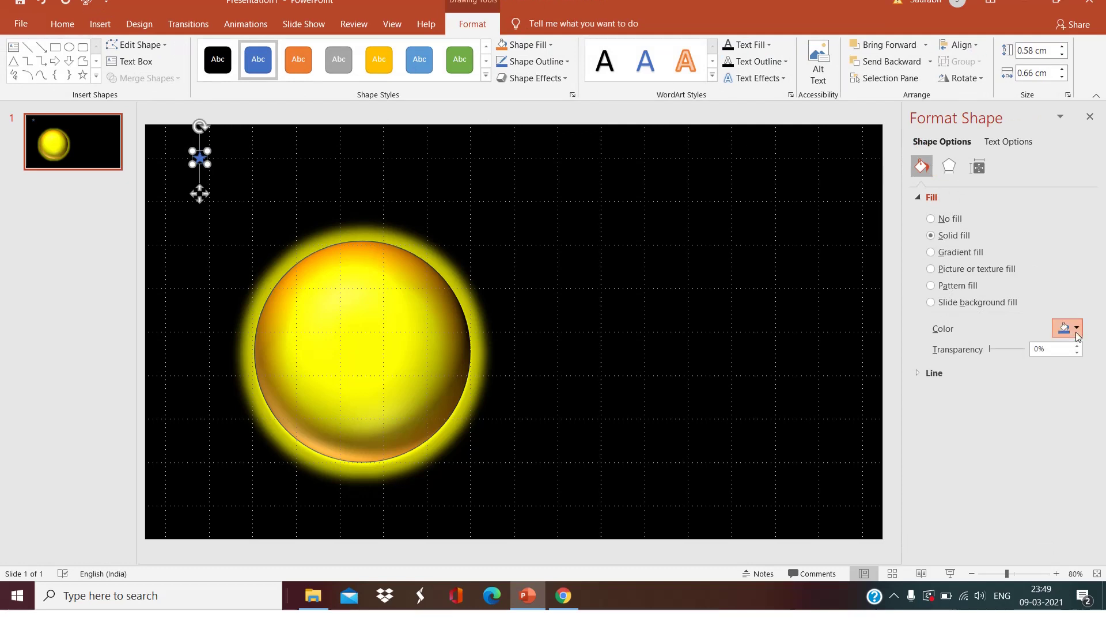
left_click(994, 362)
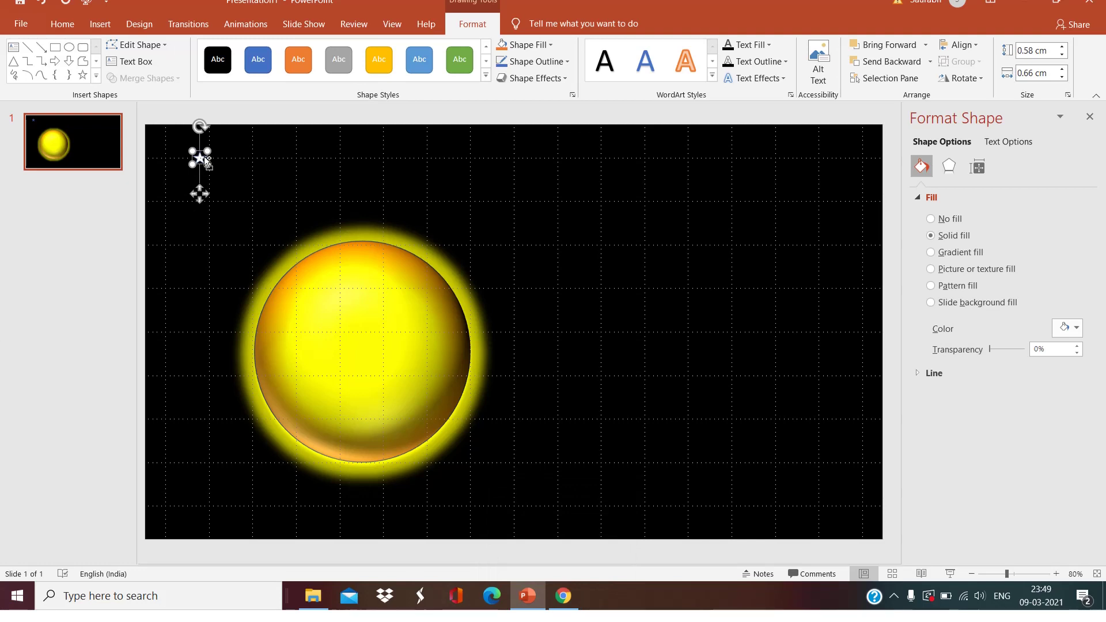
Paste star copies and spread five of them across the upper sky above the sun.
key("ctrl+v")
key("ctrl+v")
key("ctrl+v")
key("ctrl+v")
key("ctrl+v")
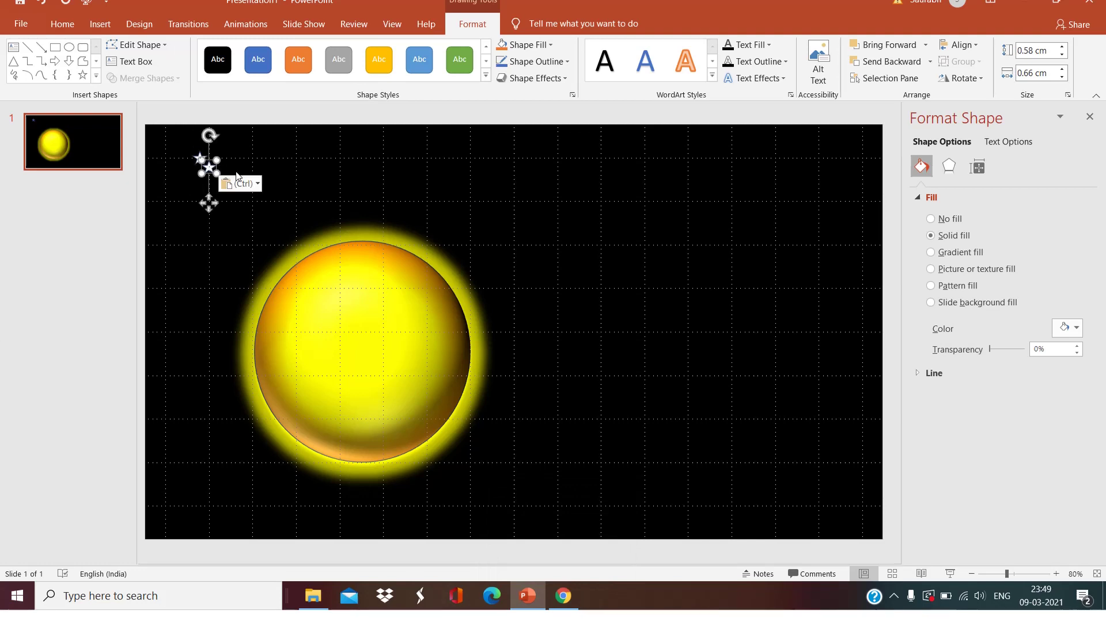
key("ctrl+v")
key("ctrl+v")
key("ctrl+v")
key("ctrl+v")
key("ctrl+v")
key("ctrl+v")
key("ctrl+v")
key("ctrl+v")
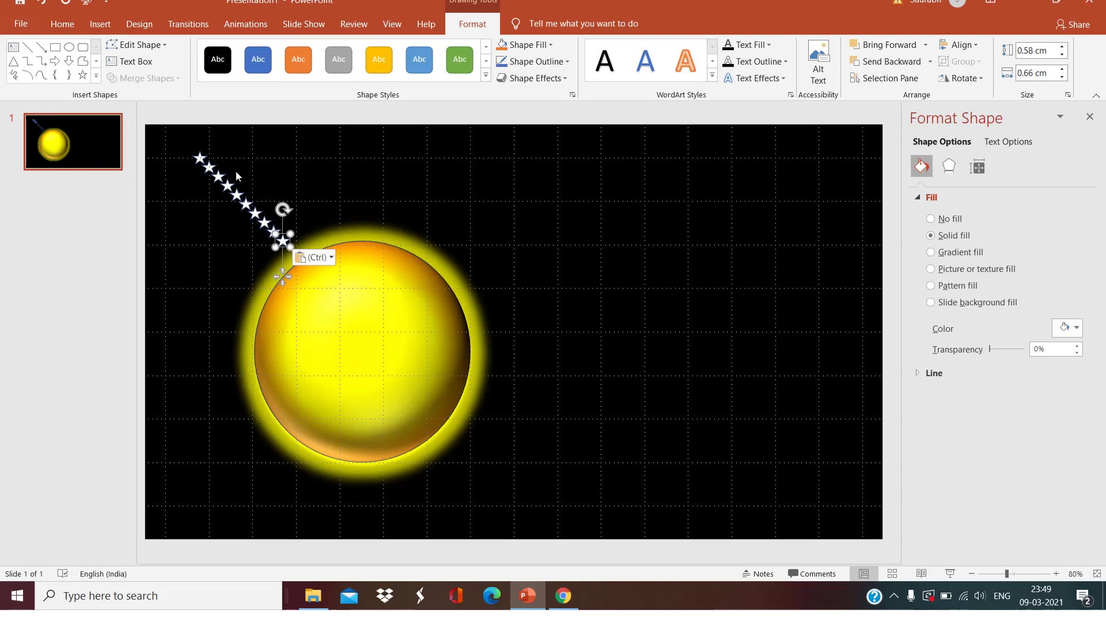
key("ctrl+v")
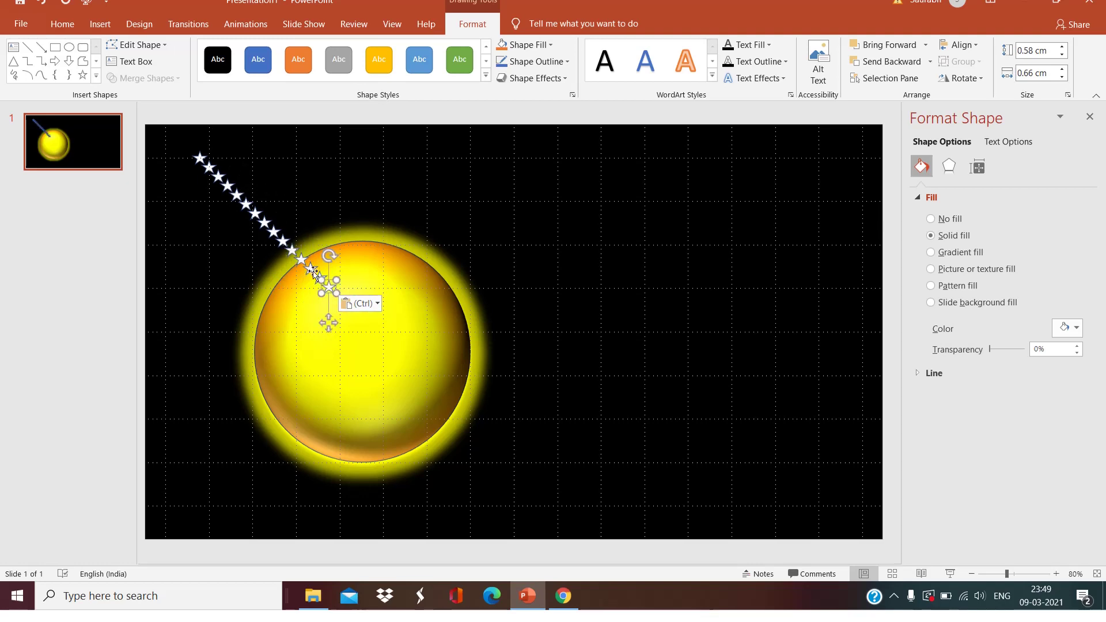
left_click_drag(309, 268, 383, 167)
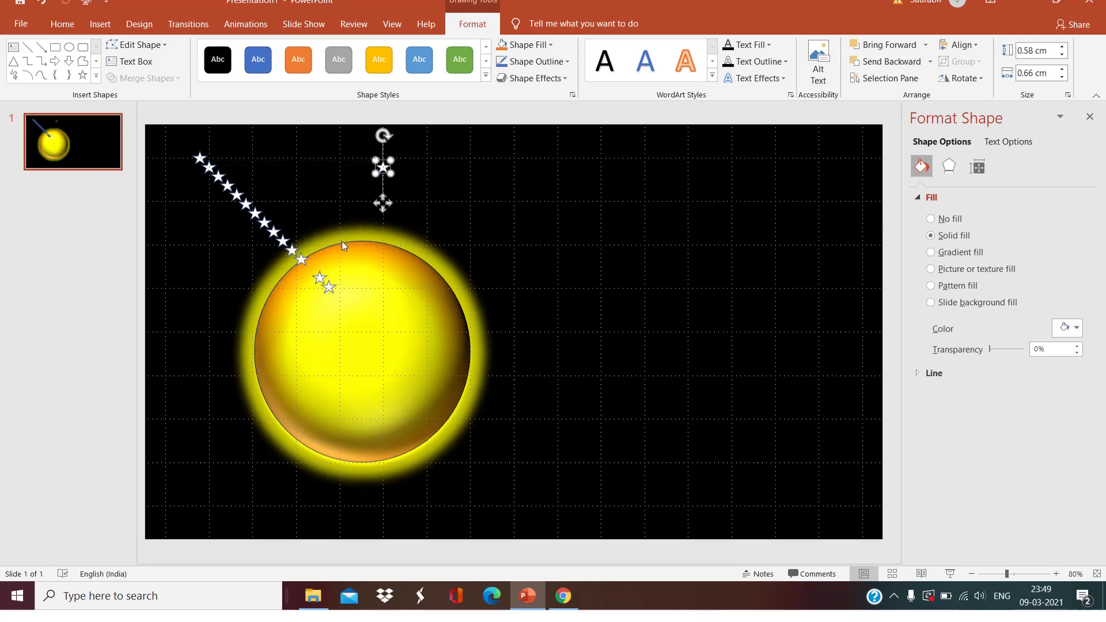
left_click_drag(326, 275, 458, 205)
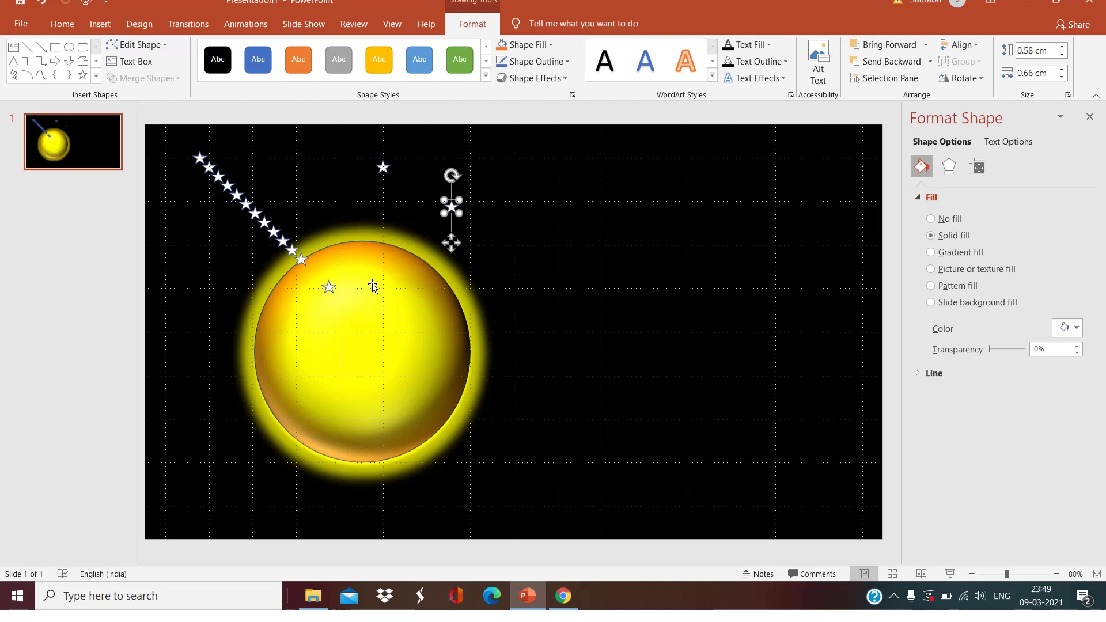
left_click_drag(329, 288, 537, 151)
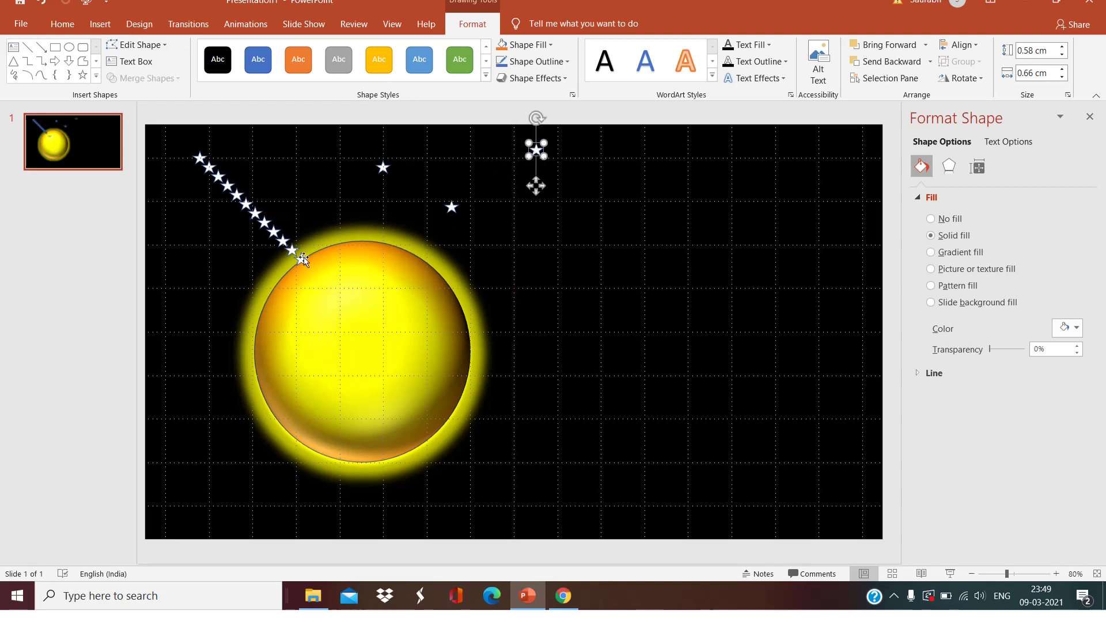
left_click_drag(300, 260, 625, 204)
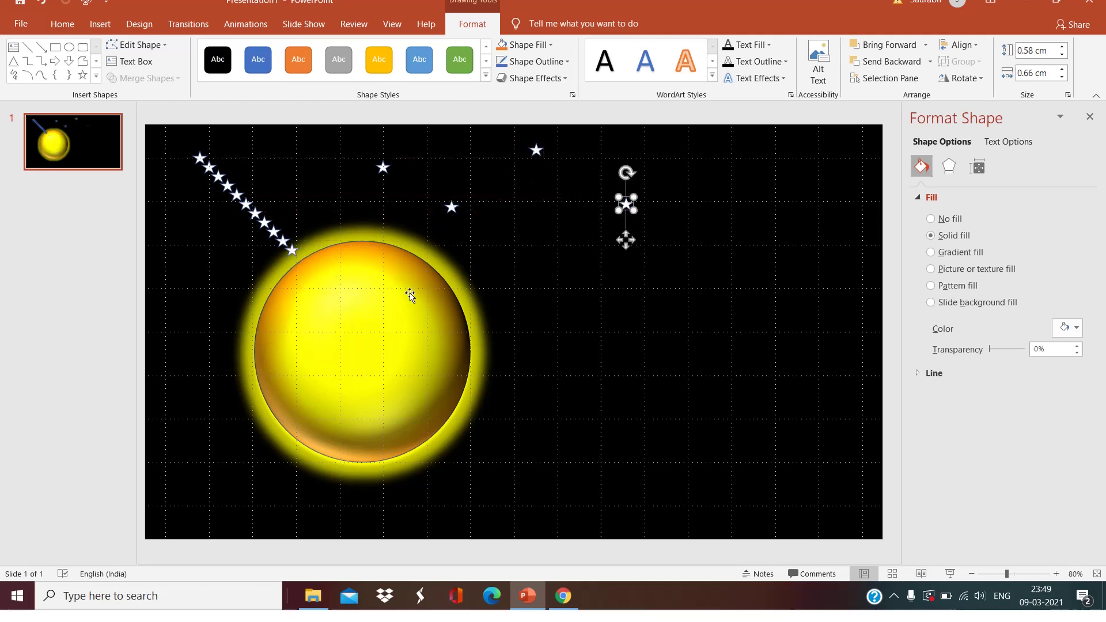
left_click_drag(293, 252, 734, 153)
Scatter the remaining star copies over the middle and lower parts of the slide.
left_click_drag(283, 240, 550, 274)
left_click_drag(273, 232, 713, 267)
left_click_drag(265, 222, 841, 188)
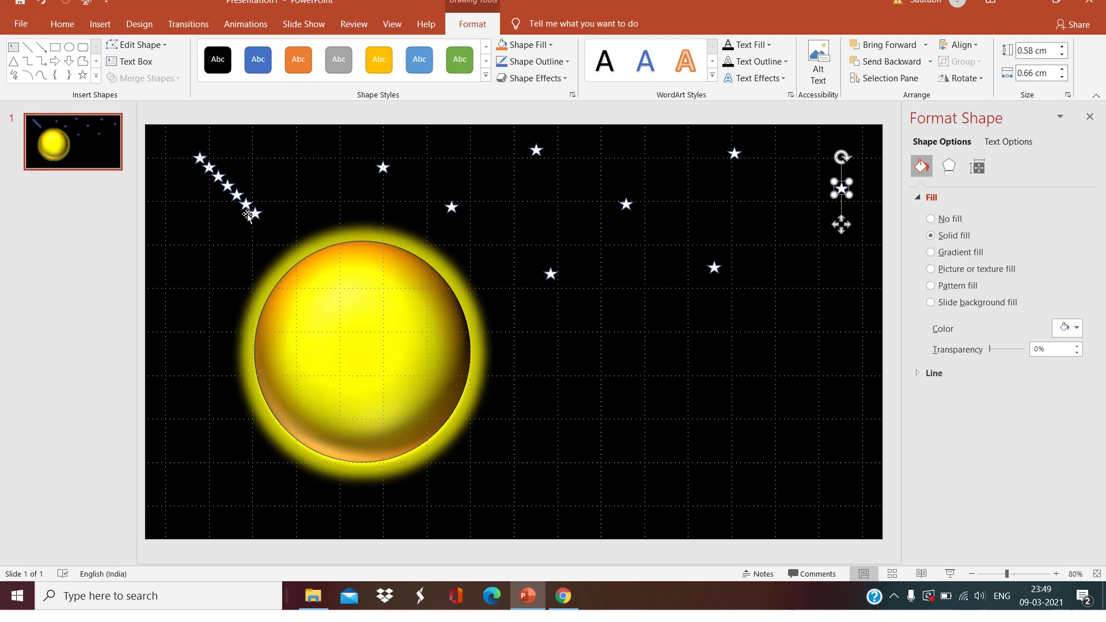
left_click_drag(255, 213, 755, 361)
left_click_drag(237, 195, 327, 526)
left_click_drag(236, 195, 529, 358)
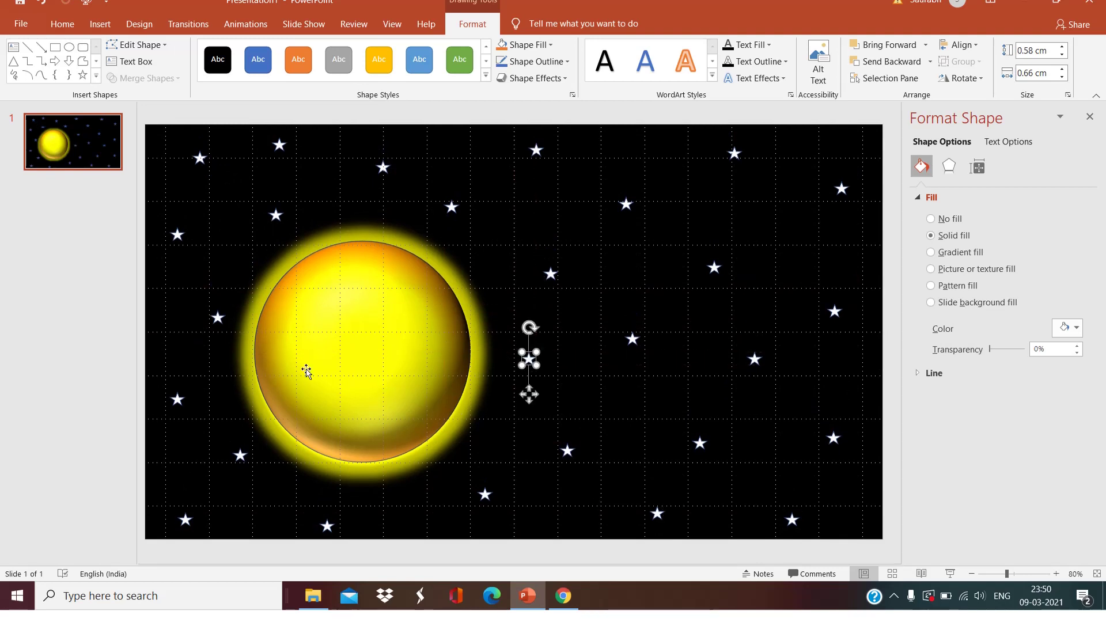
Draw a circle of about 9.5 × 9.61 cm right of the sun and nudge it slightly up.
left_click(101, 23)
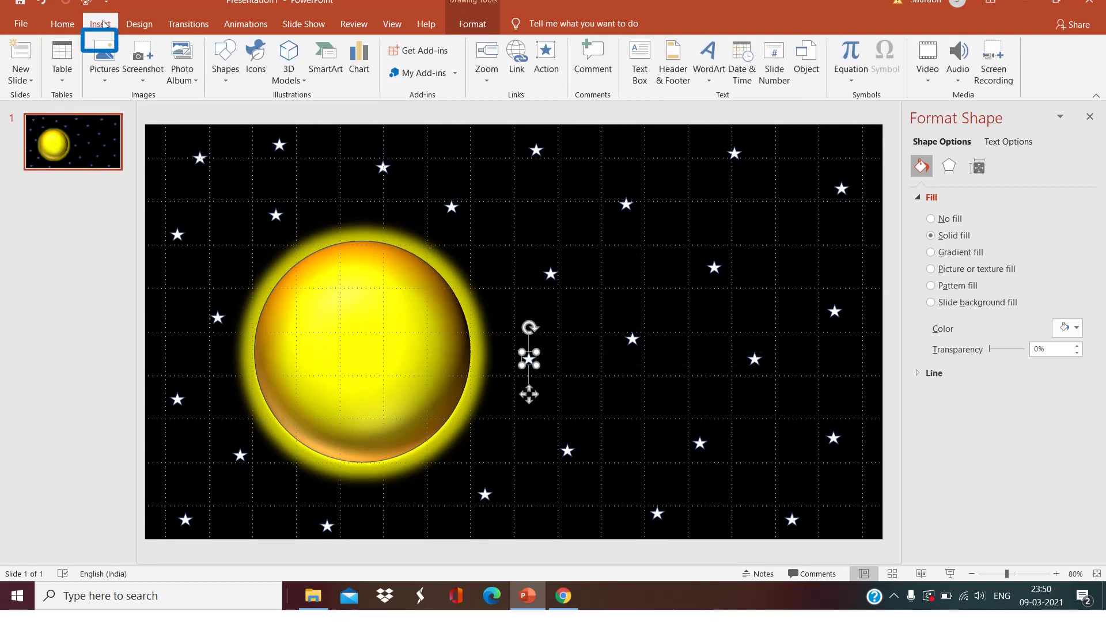
left_click(227, 87)
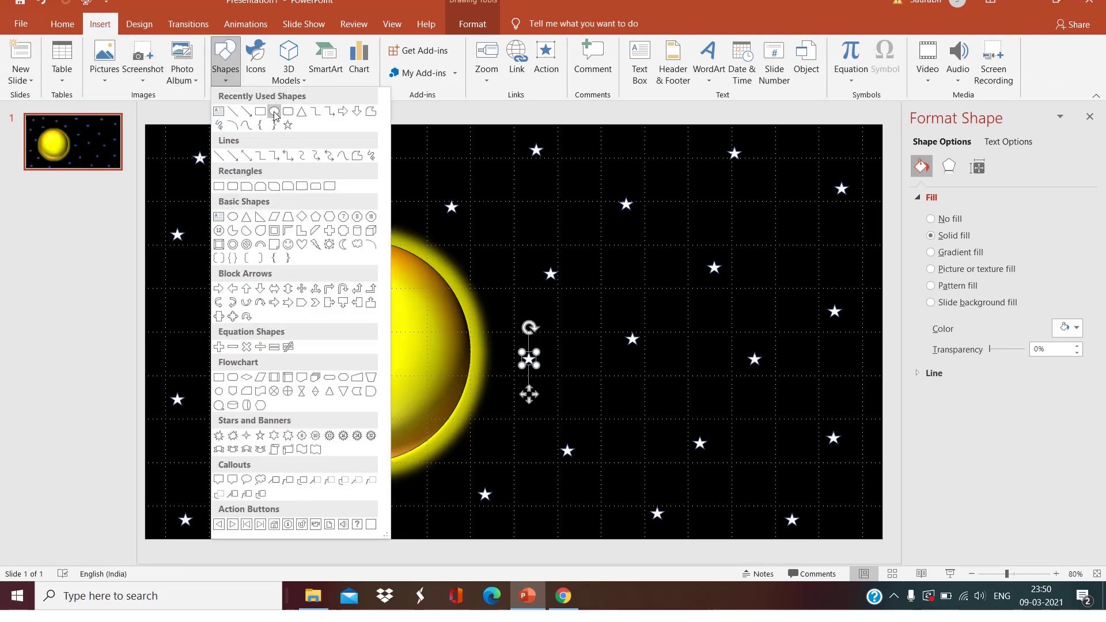
left_click(274, 114)
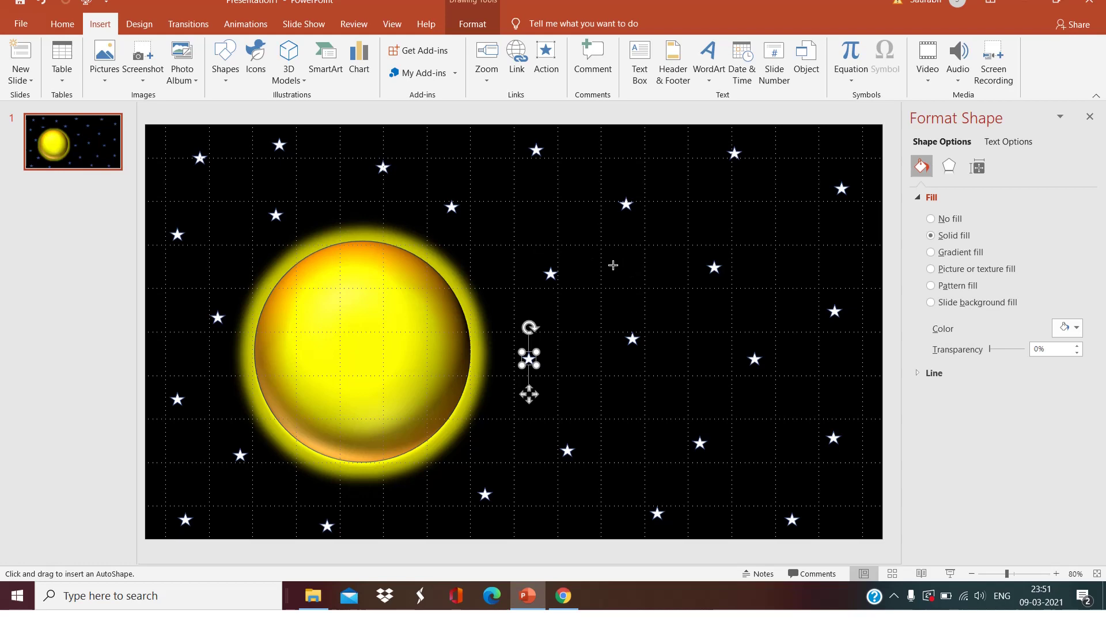
left_click_drag(605, 265, 810, 473)
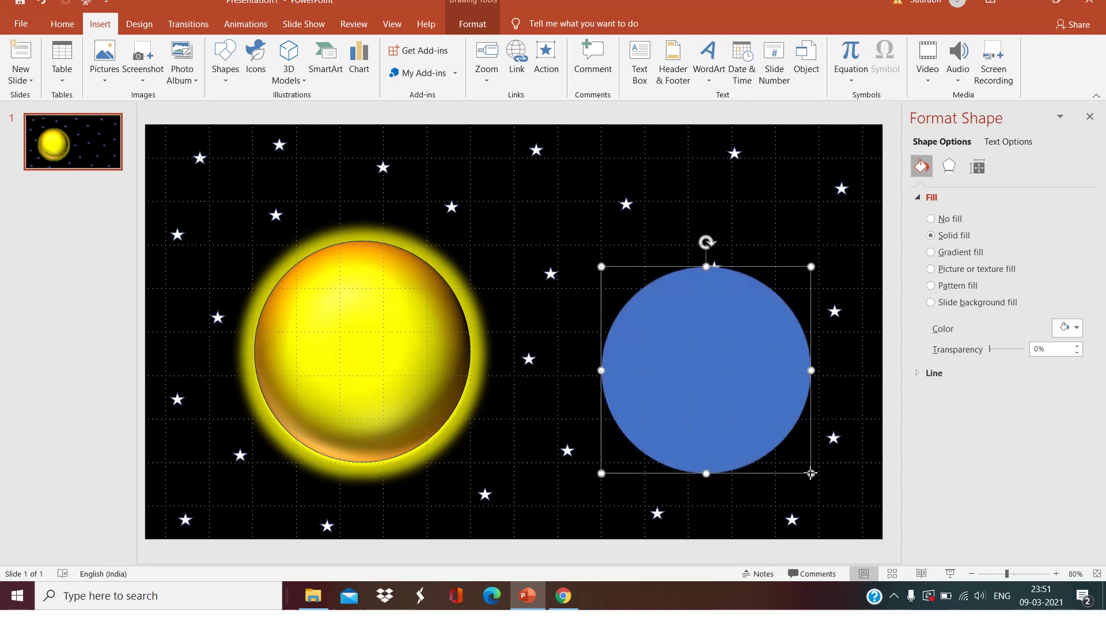
left_click_drag(735, 390, 734, 373)
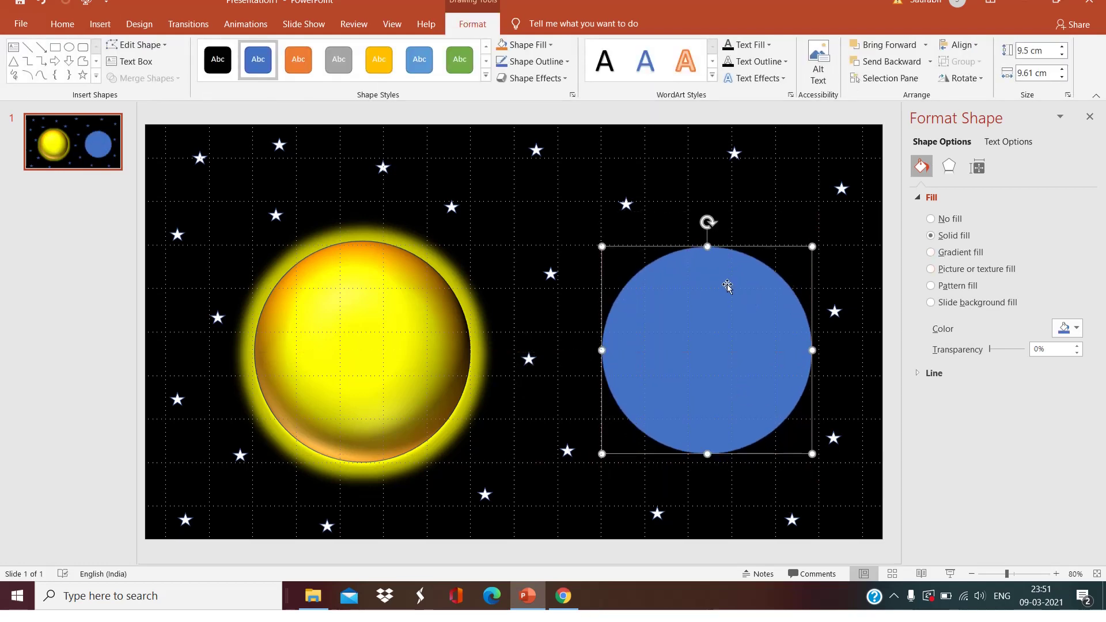
Give the right-hand circle a gradient fill, black at the centre fading to a pale grey rim.
right_click(734, 299)
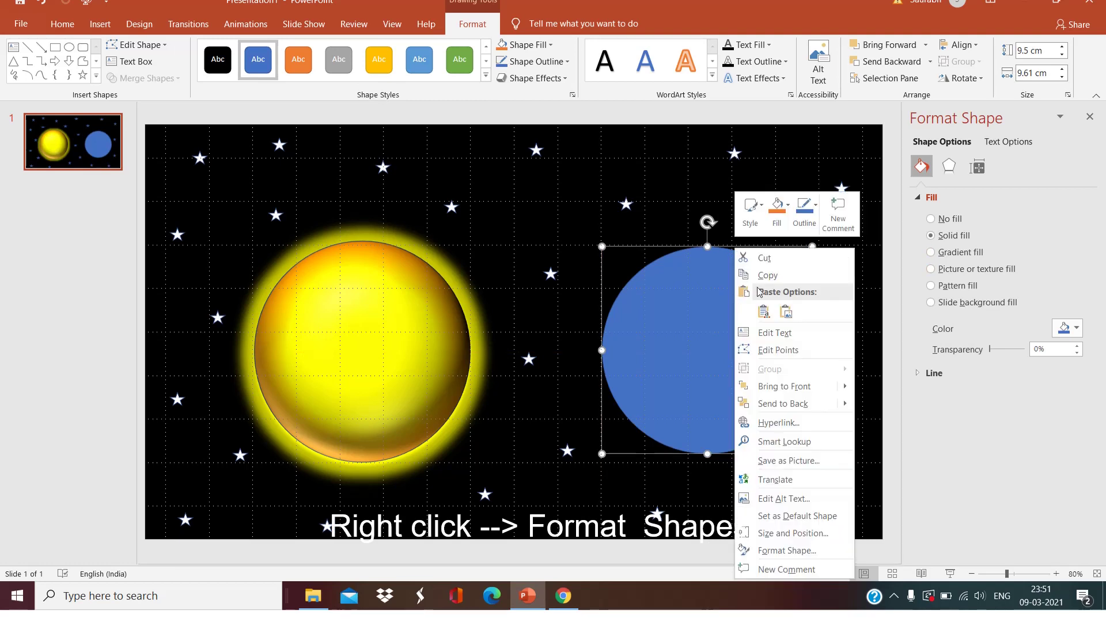
left_click(795, 552)
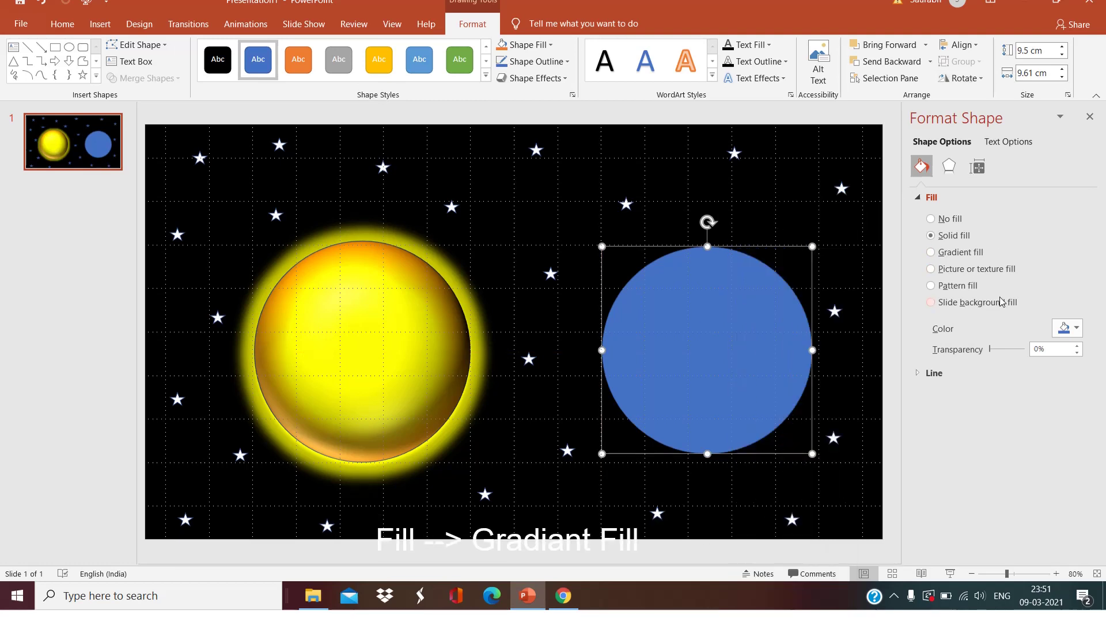
left_click(965, 255)
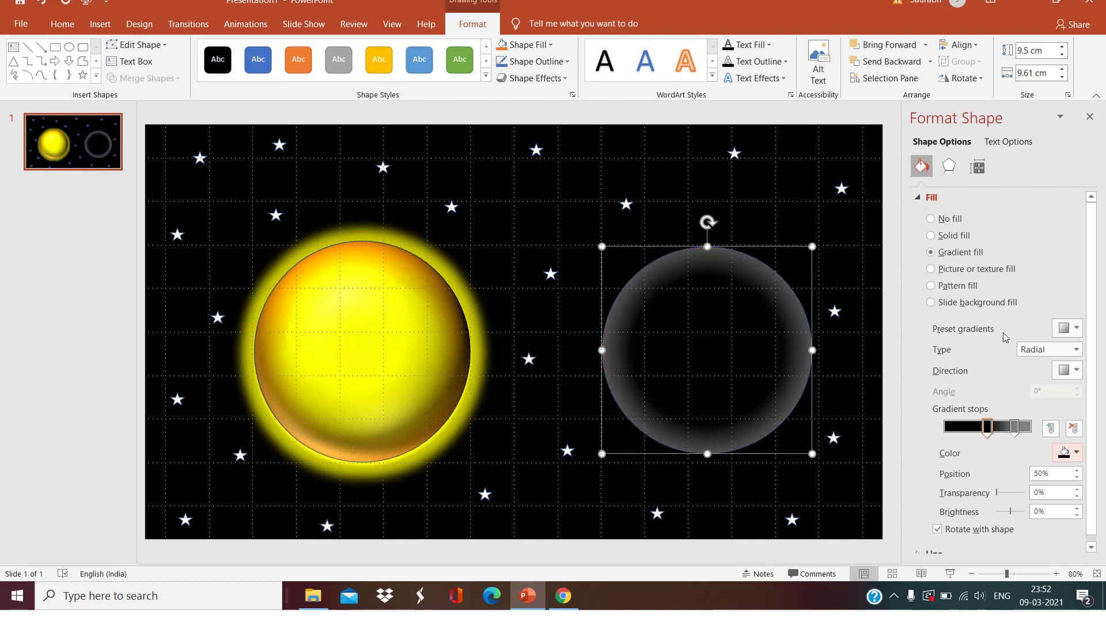
left_click(987, 431)
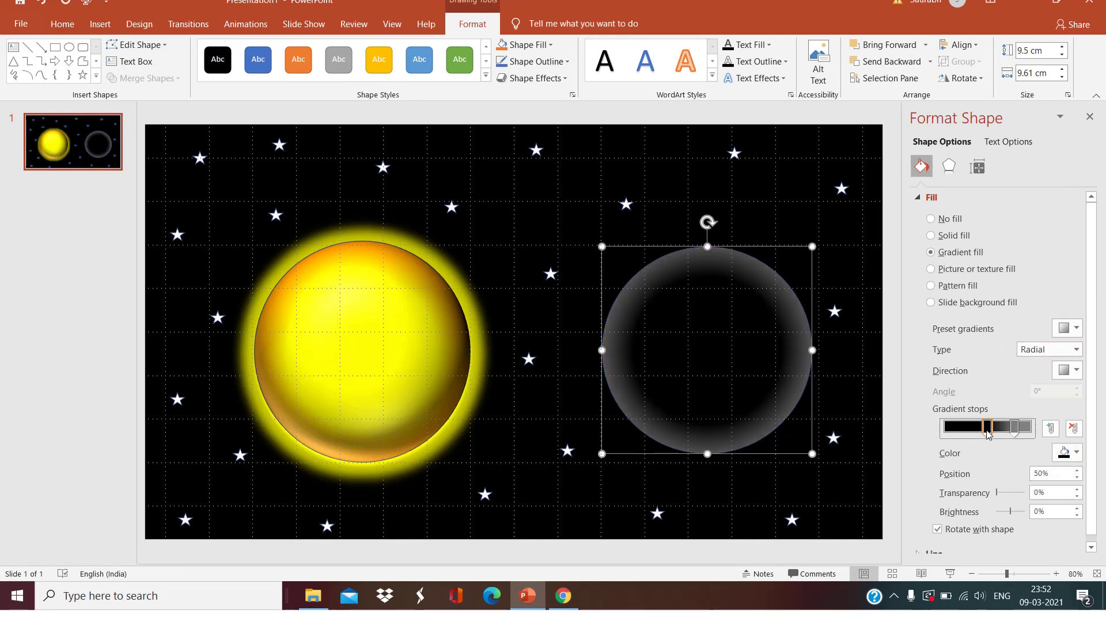
left_click(1070, 454)
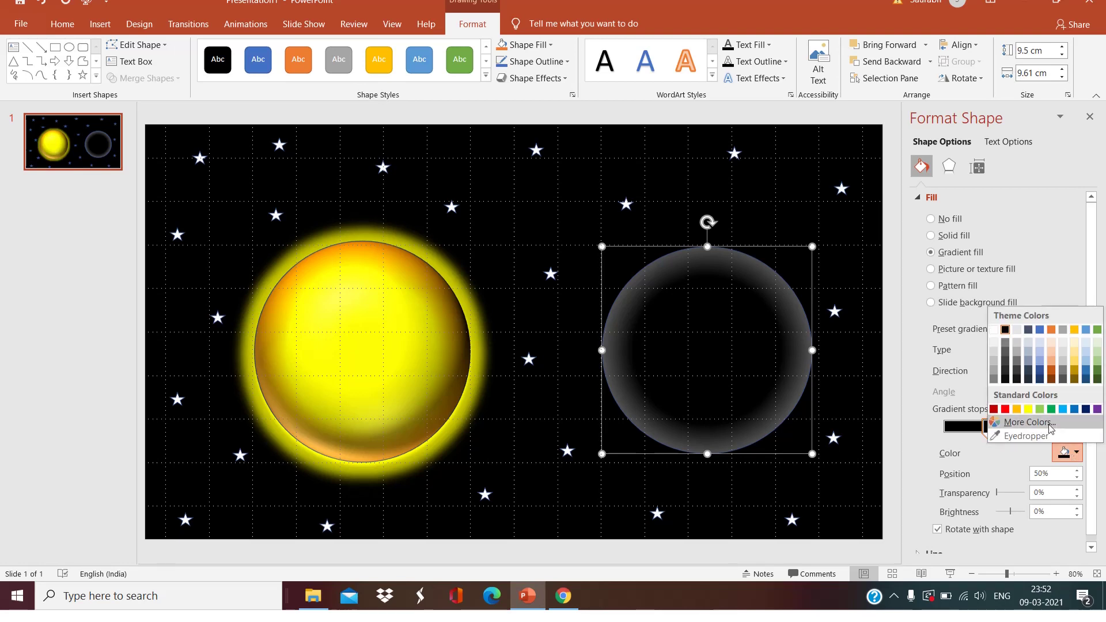
left_click(989, 431)
left_click(1015, 431)
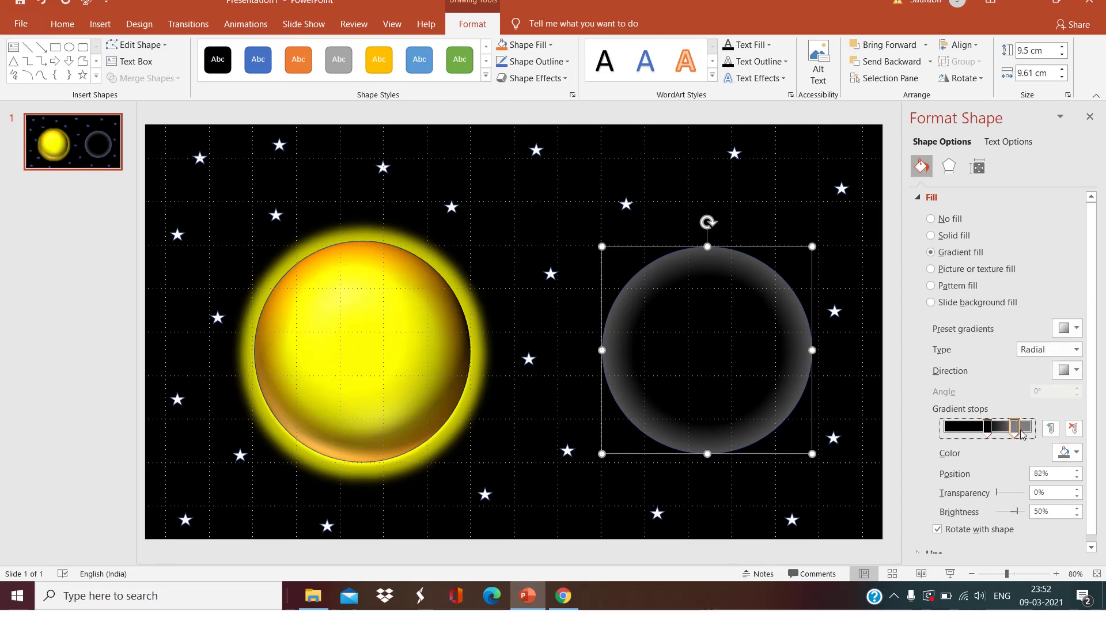
left_click(1069, 453)
left_click(1069, 455)
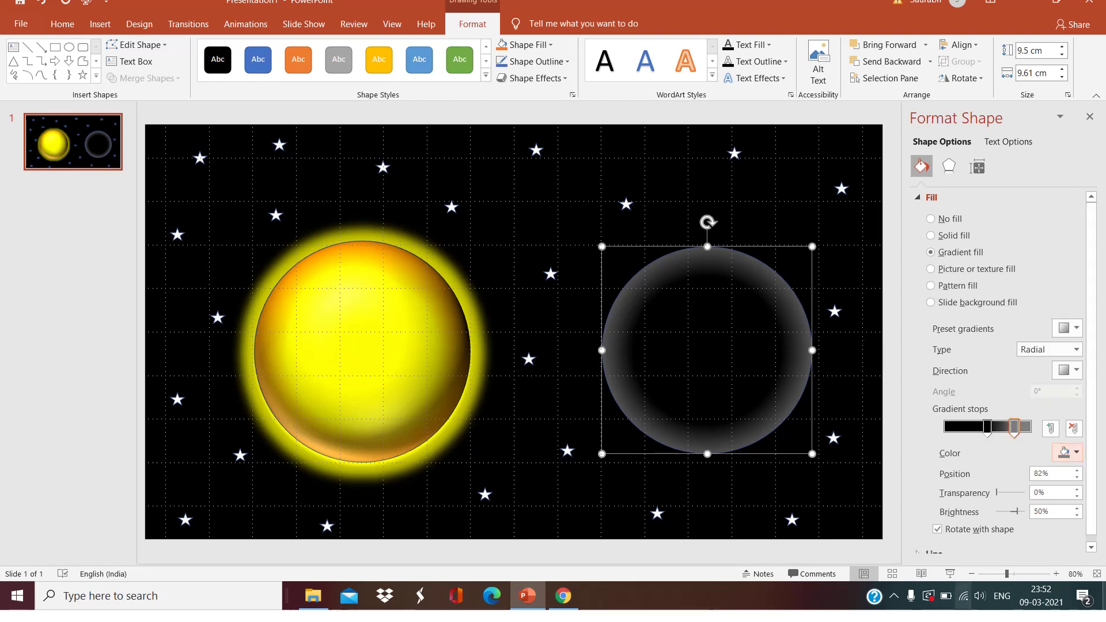
With the Animation Pane showing, give the dark moon a Left straight-line motion path.
left_click(230, 30)
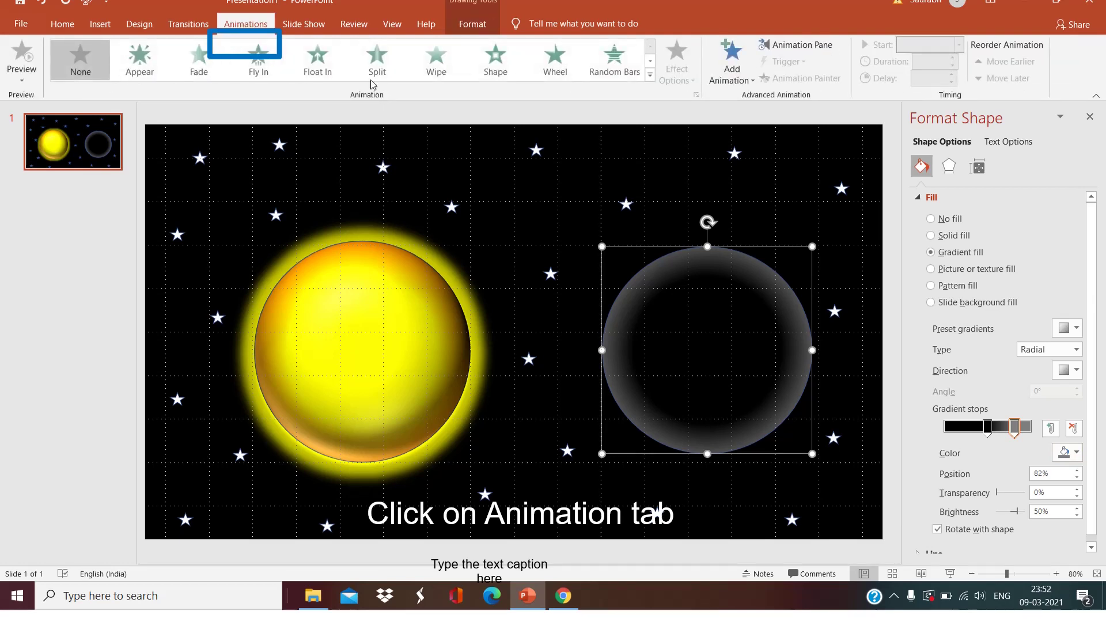
left_click(772, 46)
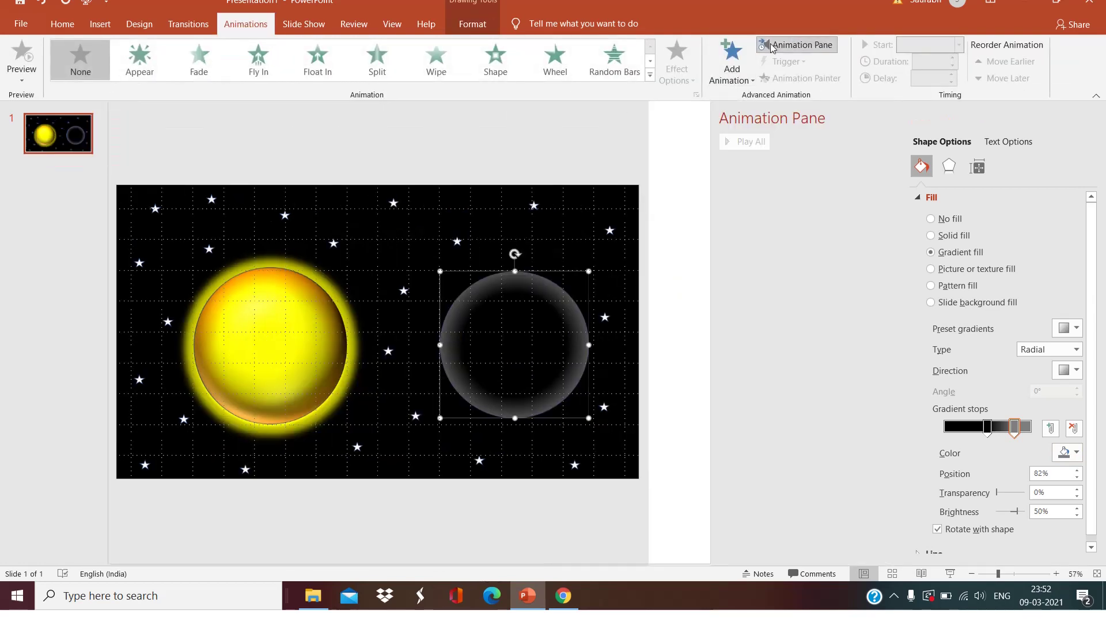
left_click(735, 75)
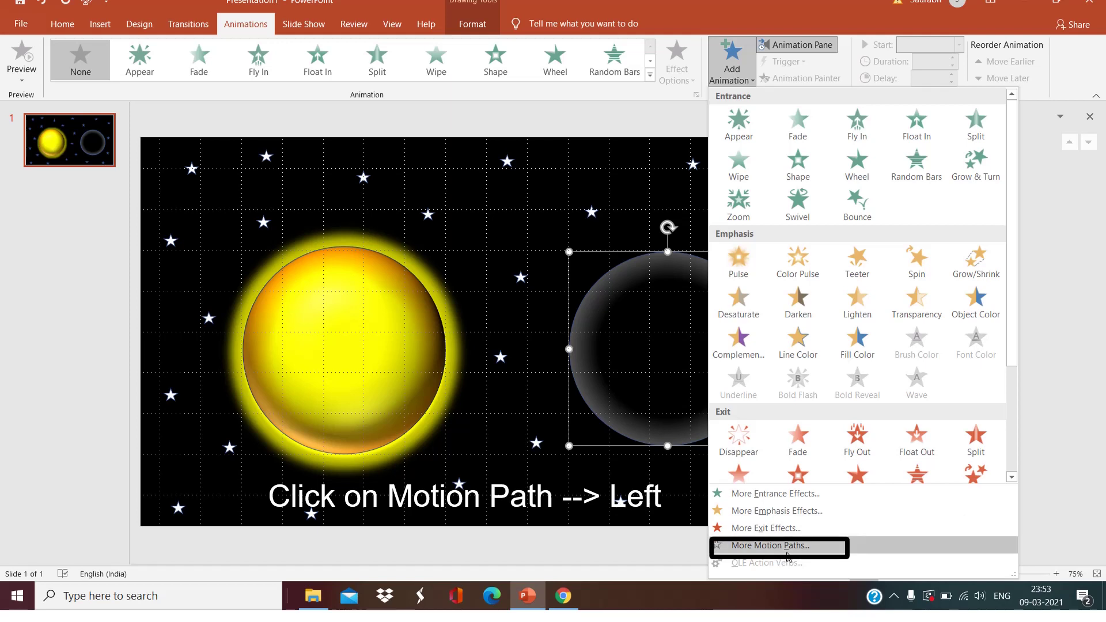
left_click(787, 549)
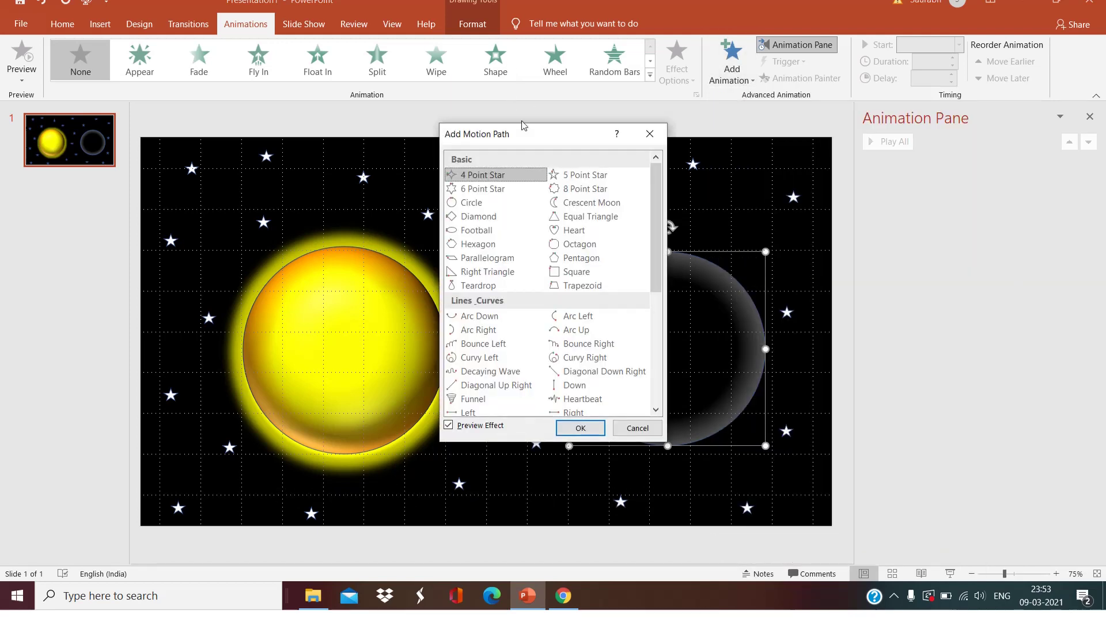
left_click_drag(523, 125, 864, 164)
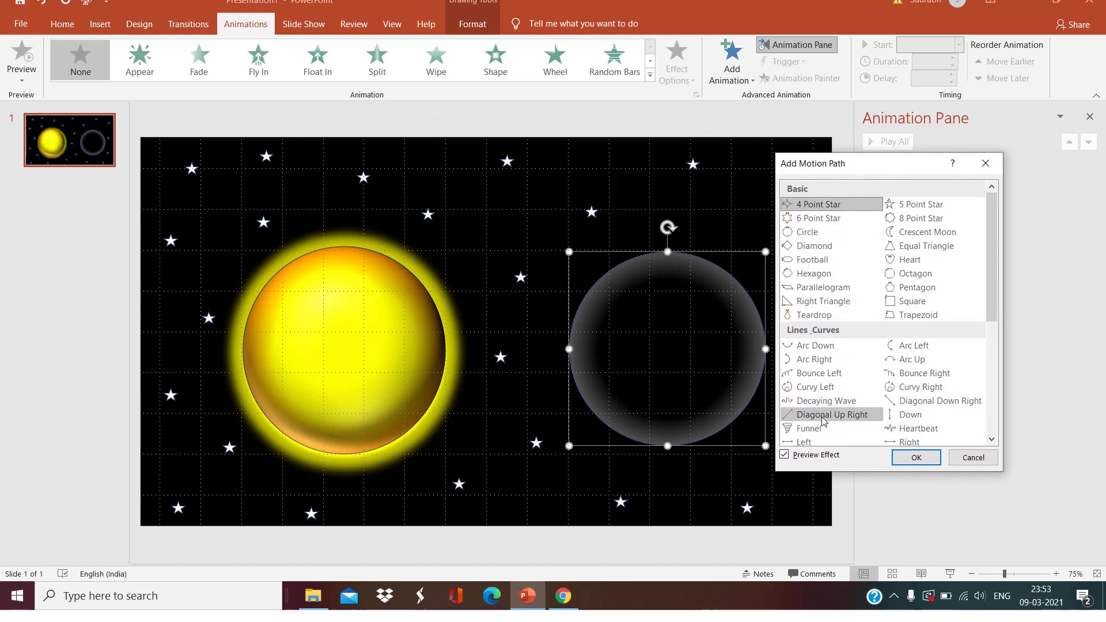
left_click(815, 442)
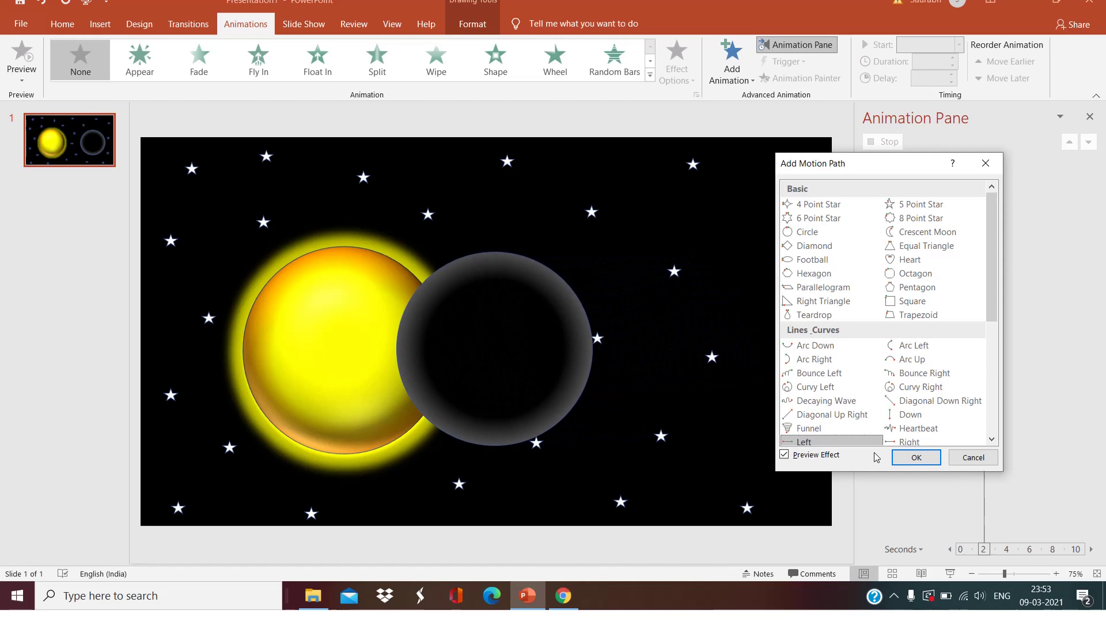
left_click(916, 457)
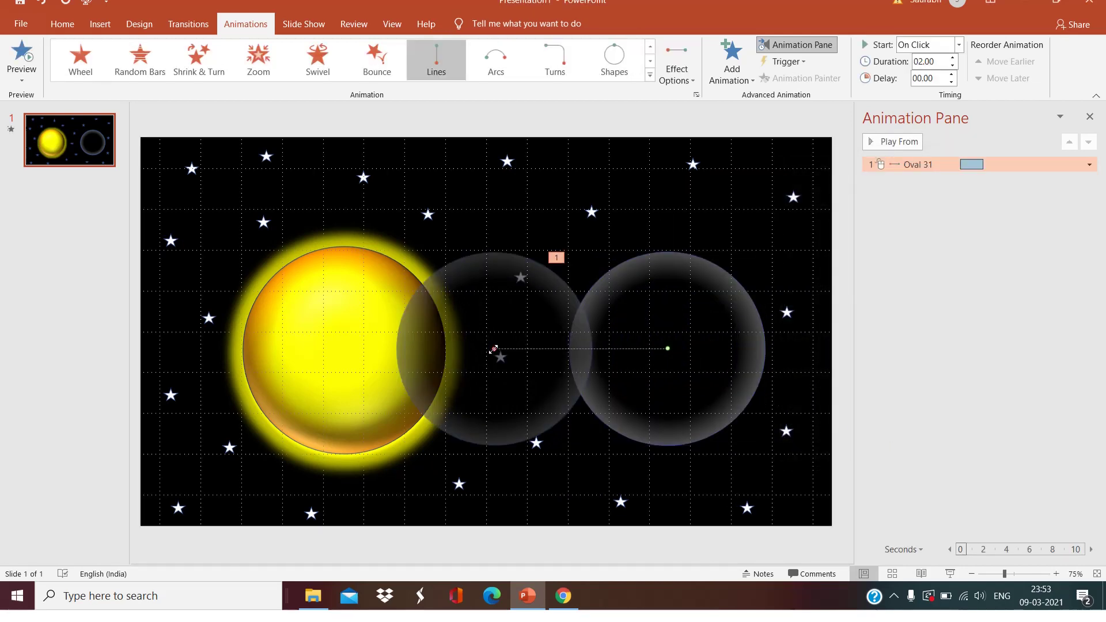
Pull the motion path's red end point left onto the sun's centre and select the moon's animation entry.
left_click_drag(493, 349, 343, 348)
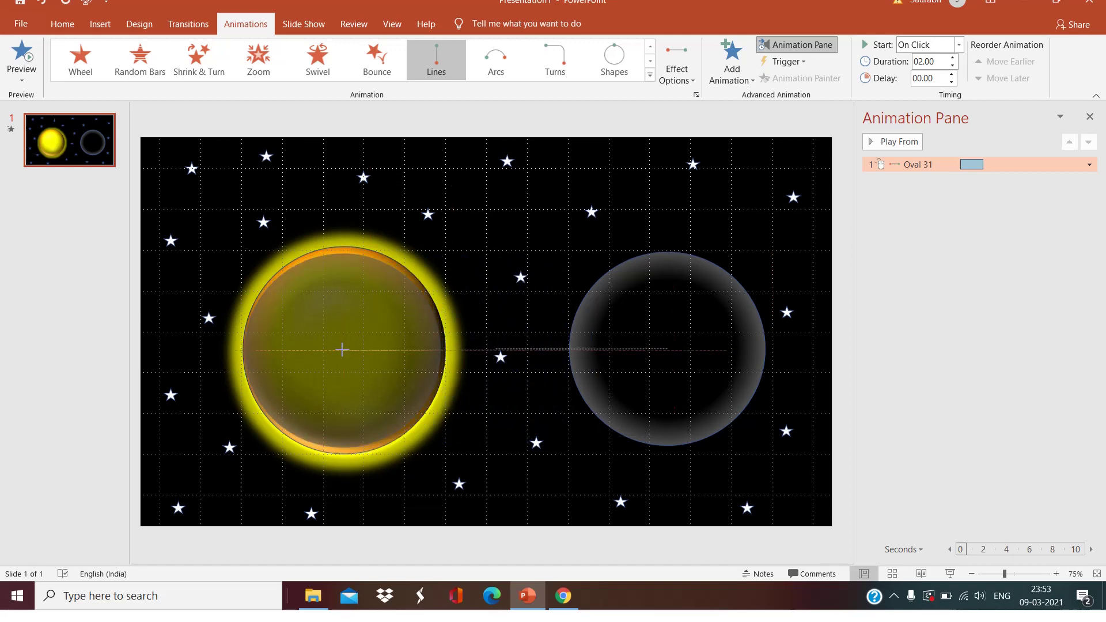
left_click_drag(342, 350, 342, 350)
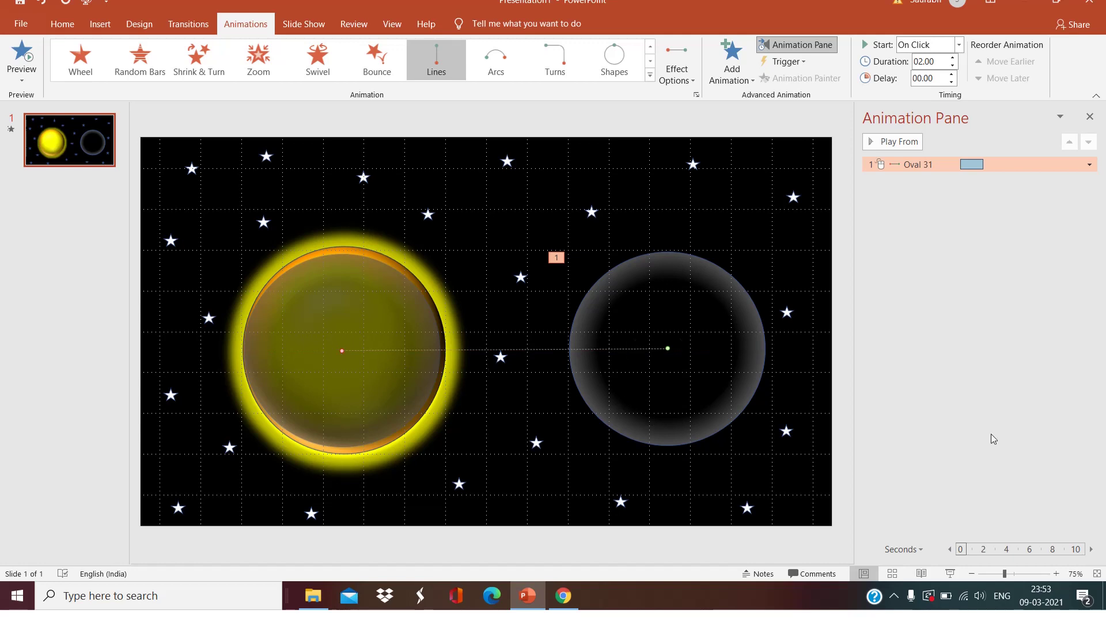
left_click(915, 166)
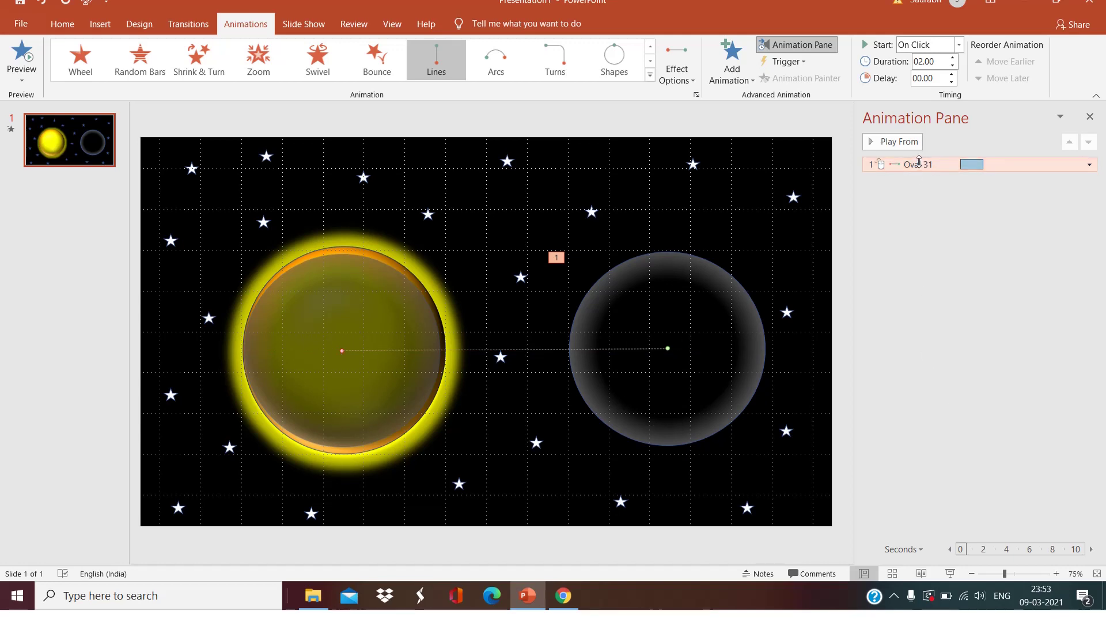
key("shift+F10")
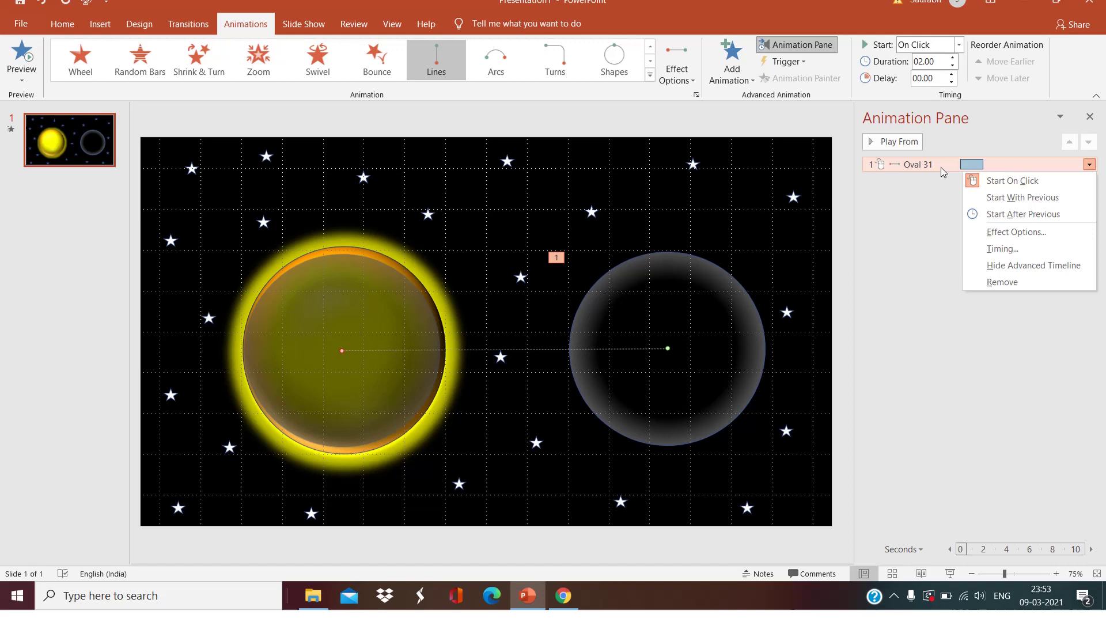
Set the moon's animation to start With Previous and last 30 seconds.
left_click(1023, 198)
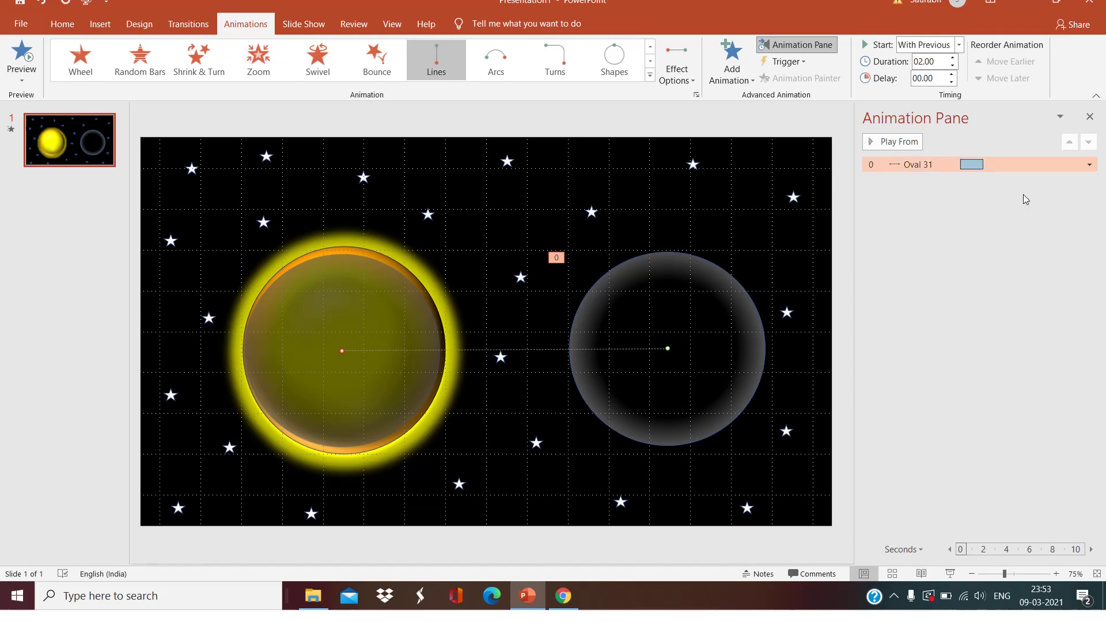
right_click(962, 169)
left_click(996, 246)
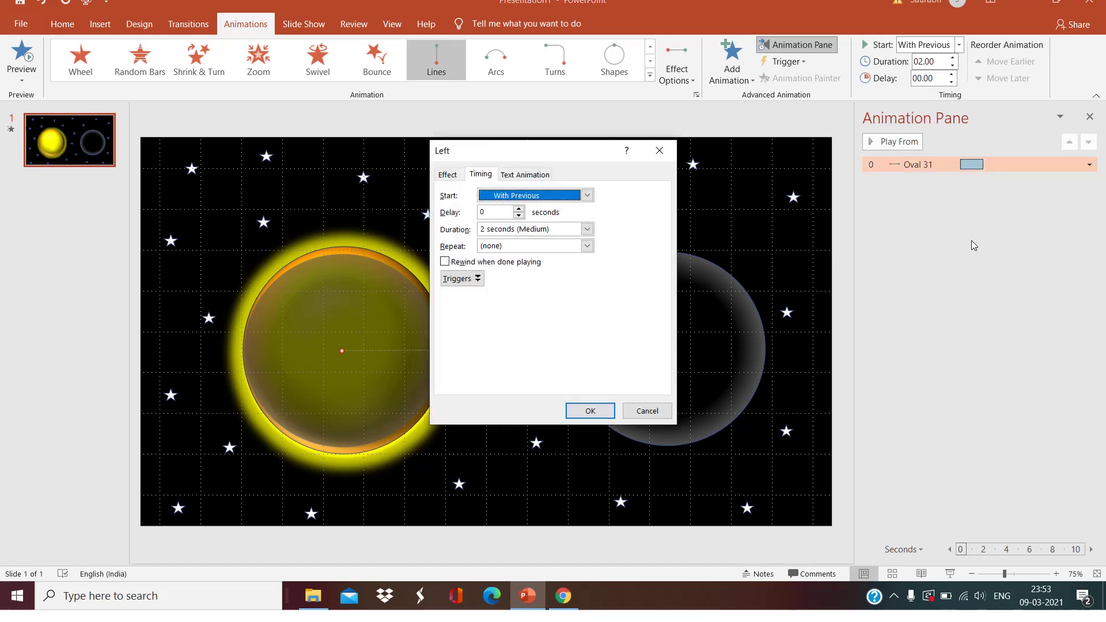
left_click(519, 226)
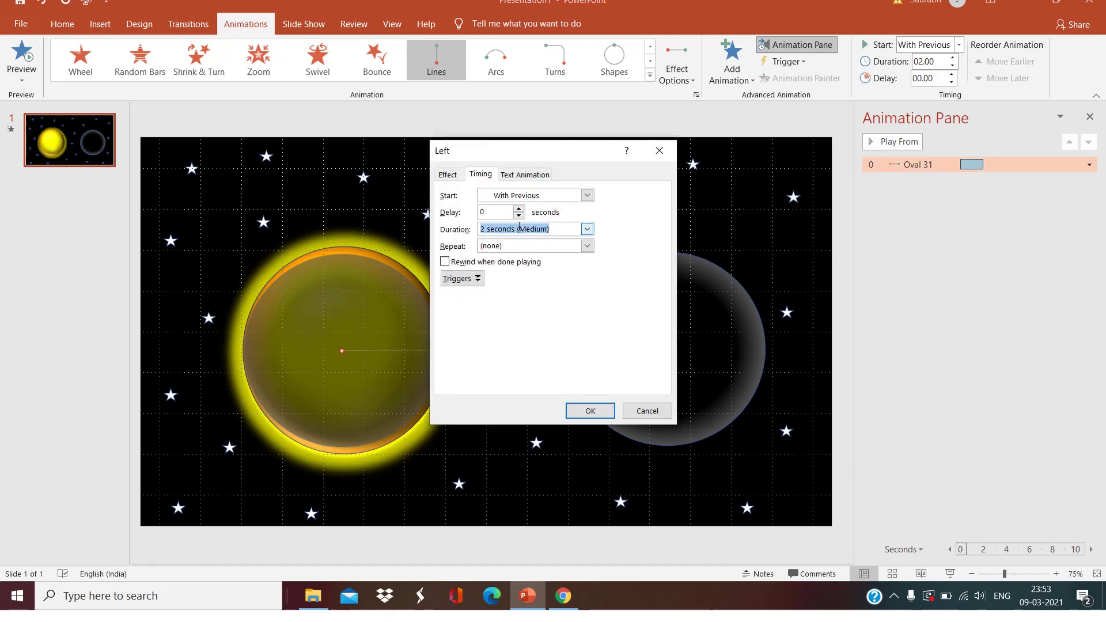
type("30")
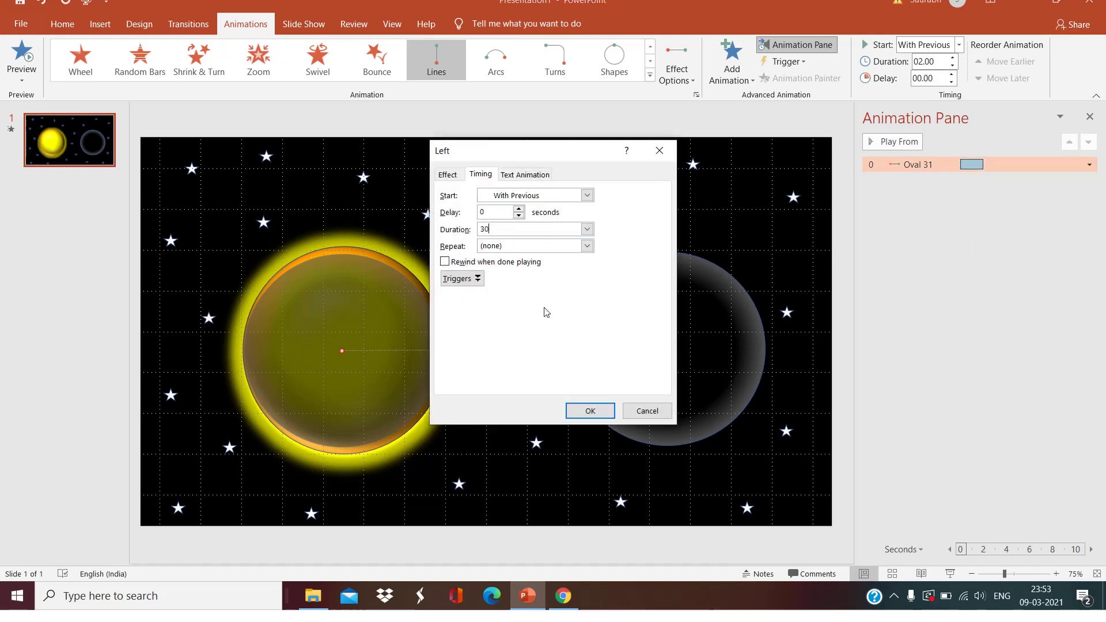
left_click(576, 410)
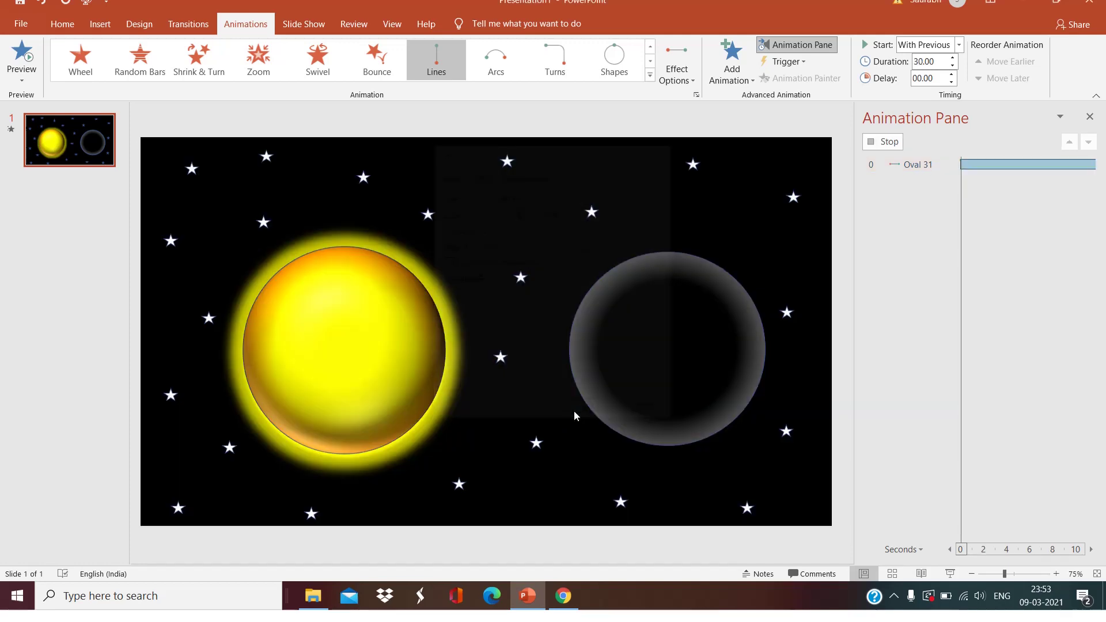